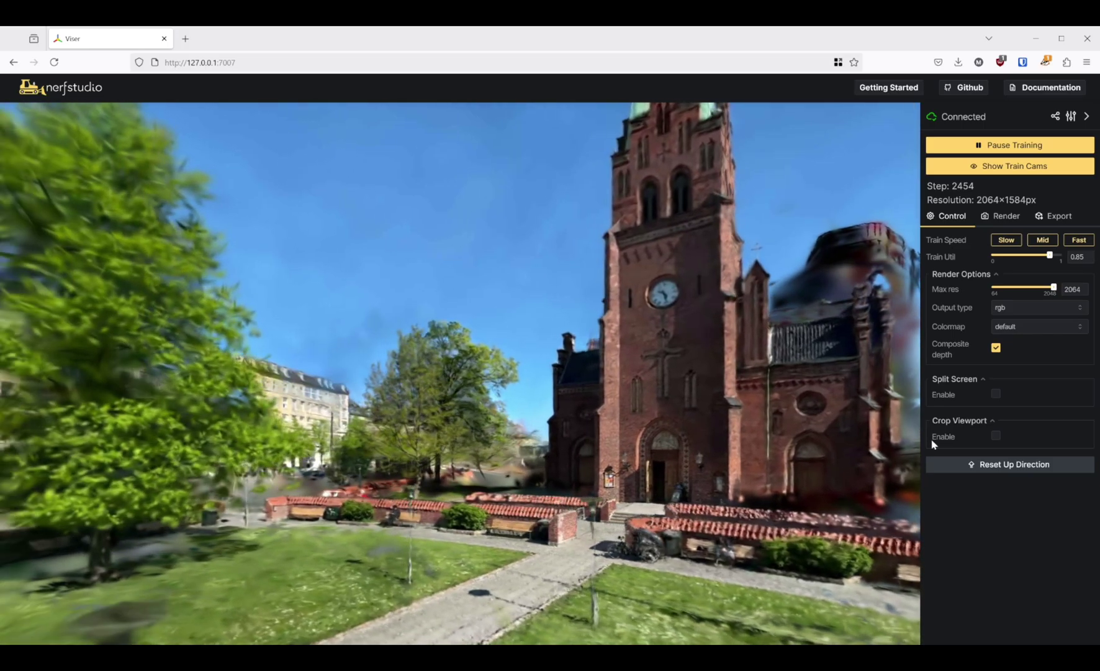
Preview splat training in Postshot, Nerfstudio and Brush, ending on OpenSplat's README build commands.
key(w)
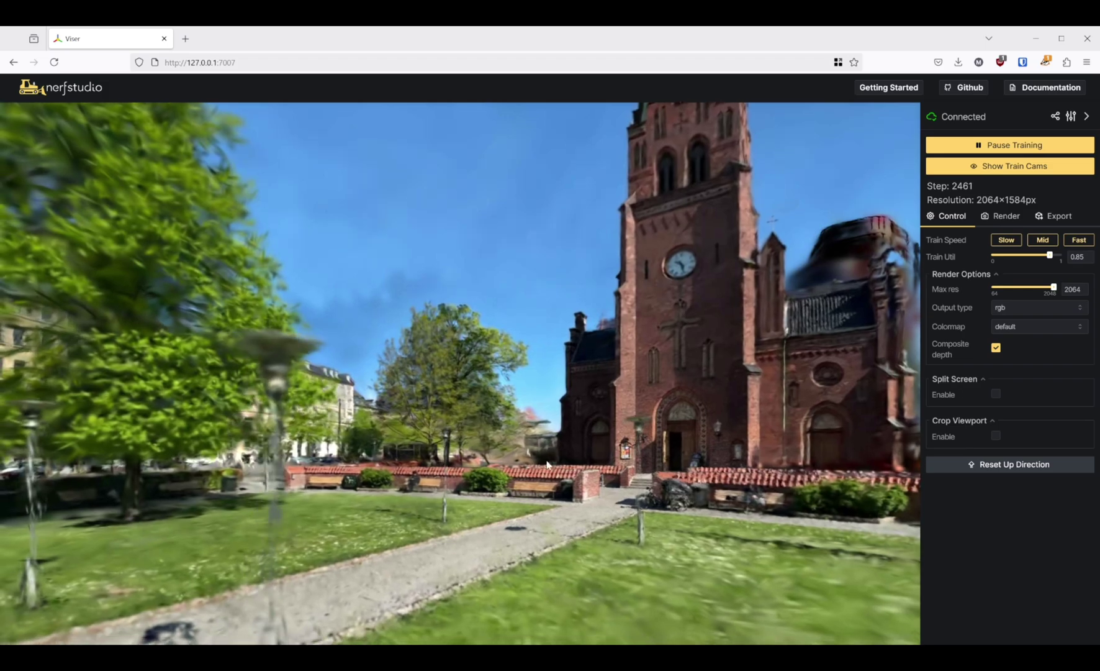
key(Right)
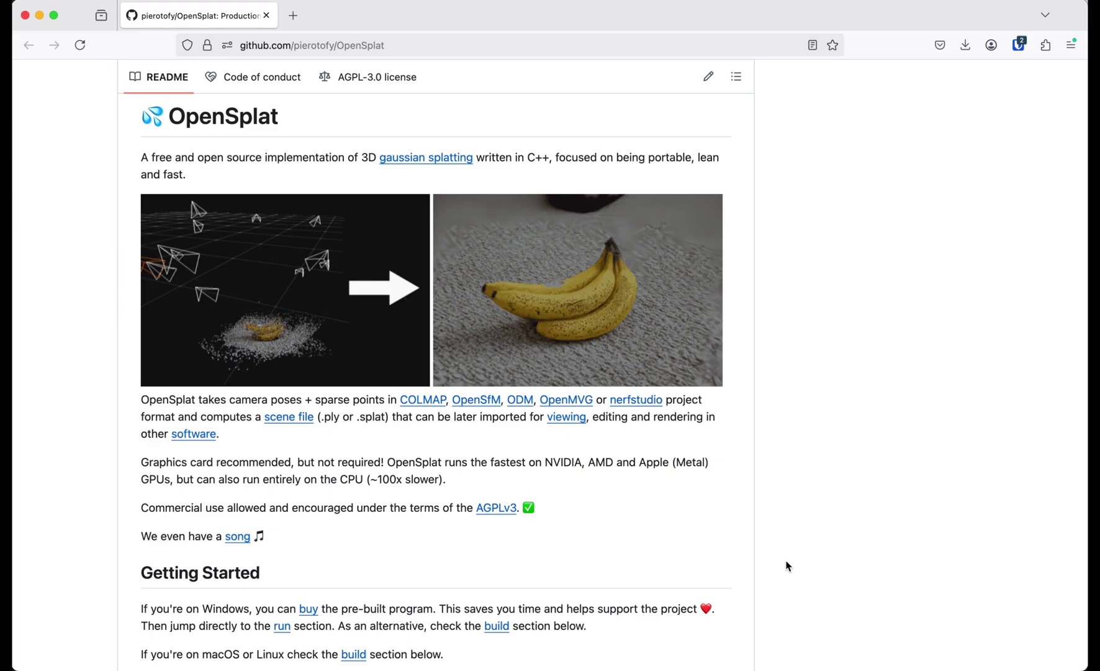
scroll(786, 565, up, 1)
scroll(786, 566, down, 8)
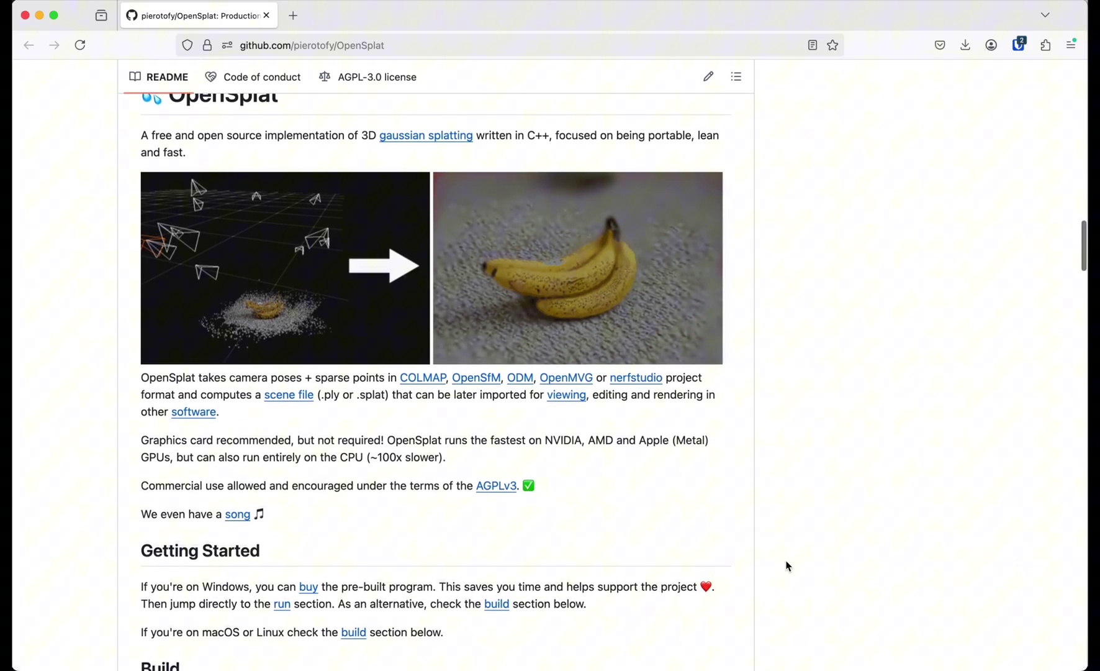
scroll(786, 566, down, 2)
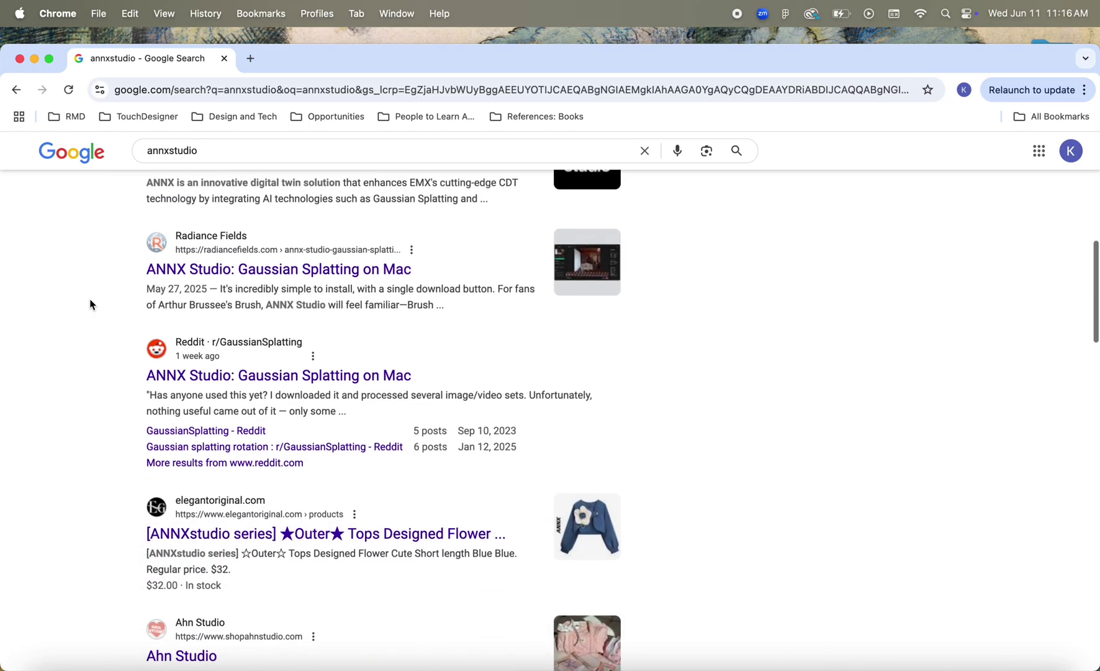
Browse the AnnxStudio site and orbit its car show splat scene.
scroll(90, 301, down, 1)
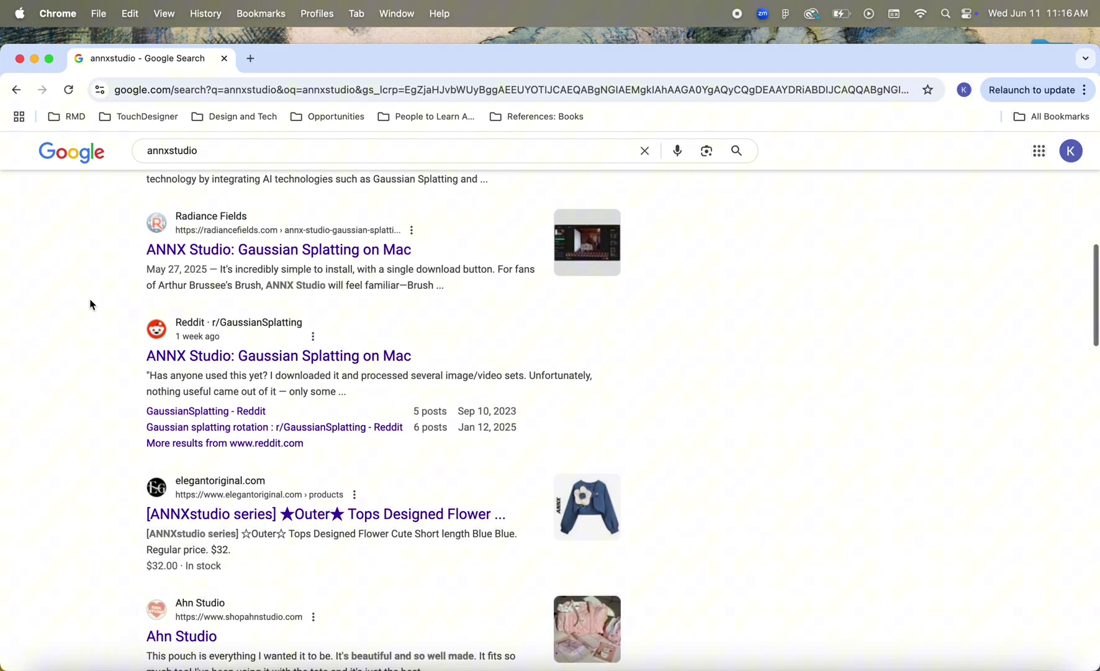
scroll(91, 303, down, 2)
scroll(91, 303, down, 1)
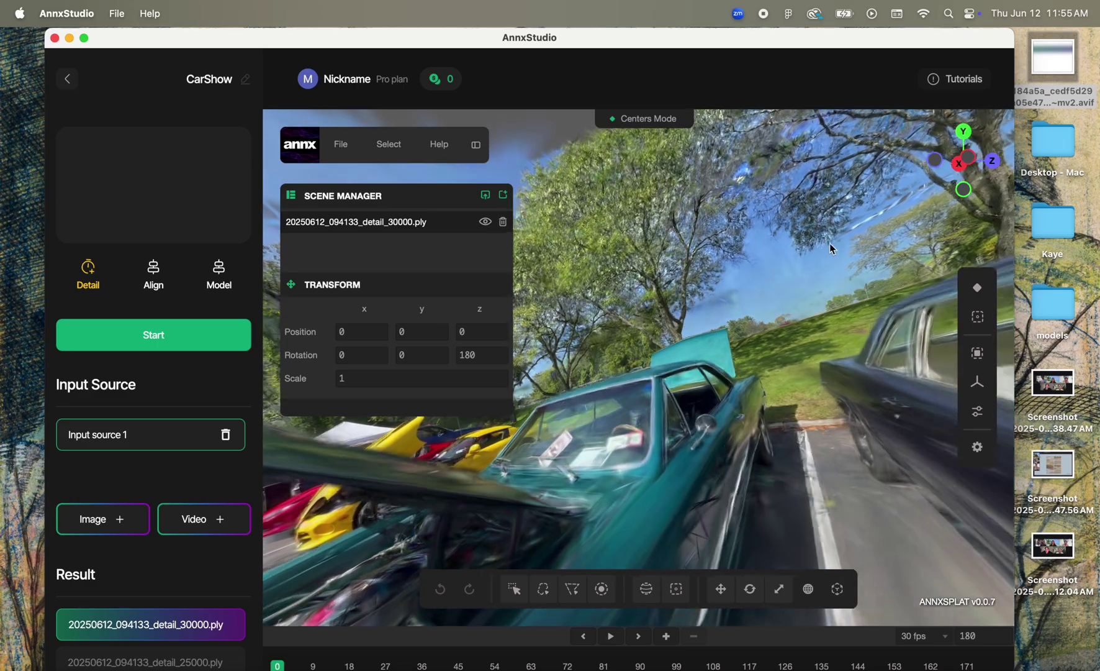
drag(833, 250, 771, 346)
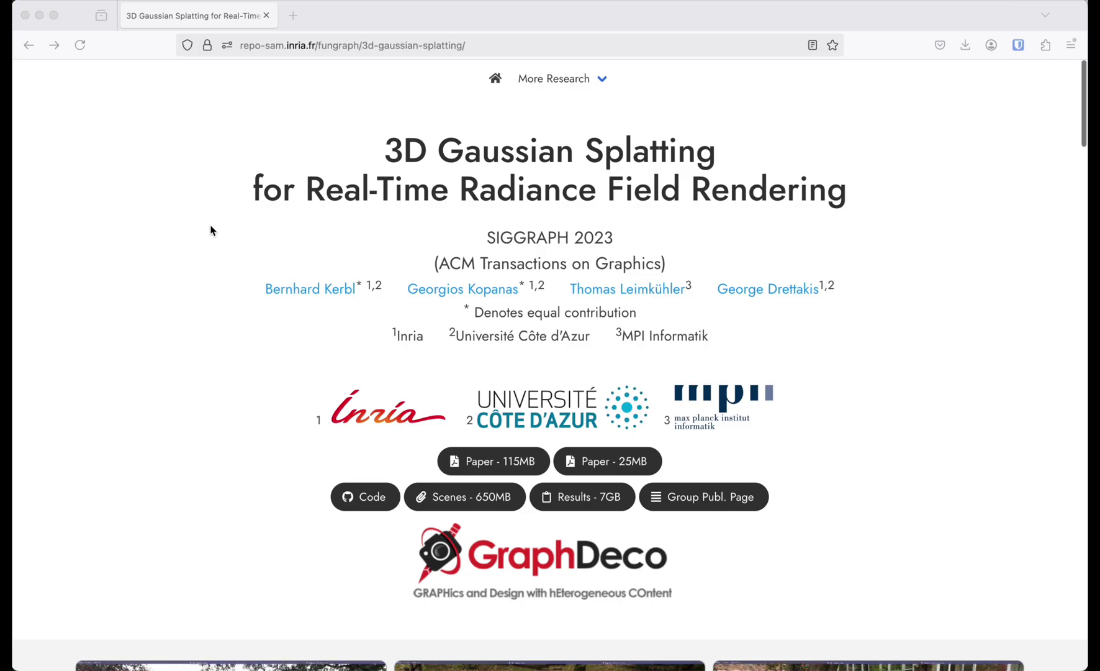
Read the Inria 3D Gaussian Splatting page, selecting 'Real-Time Radiance Field' in its title.
scroll(211, 229, down, 8)
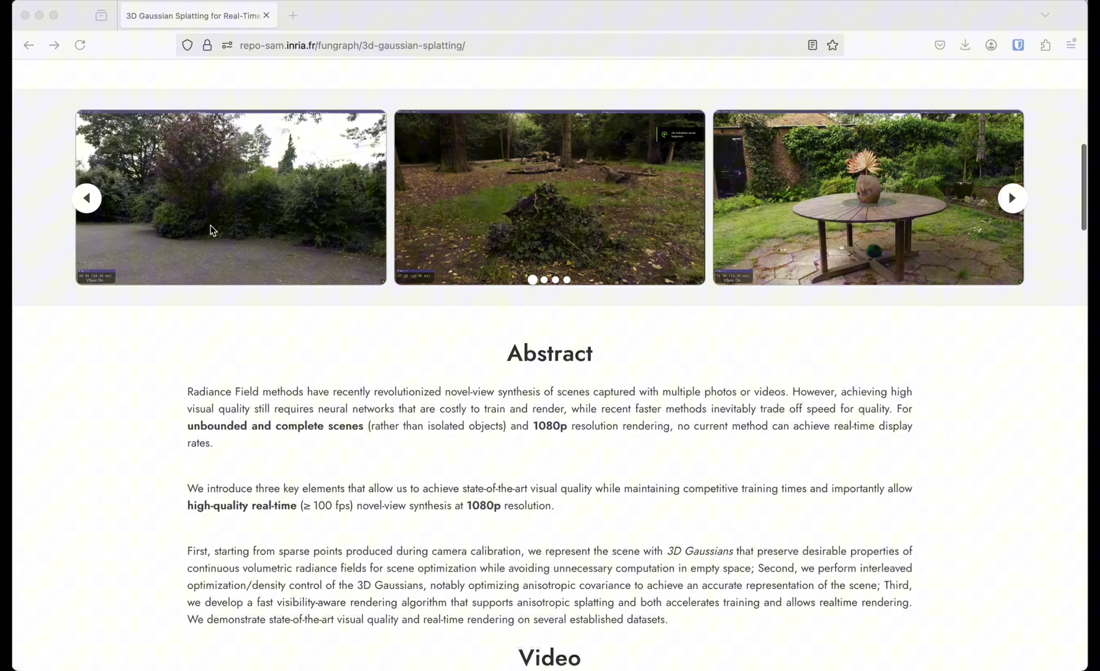
scroll(211, 230, down, 4)
scroll(211, 229, up, 12)
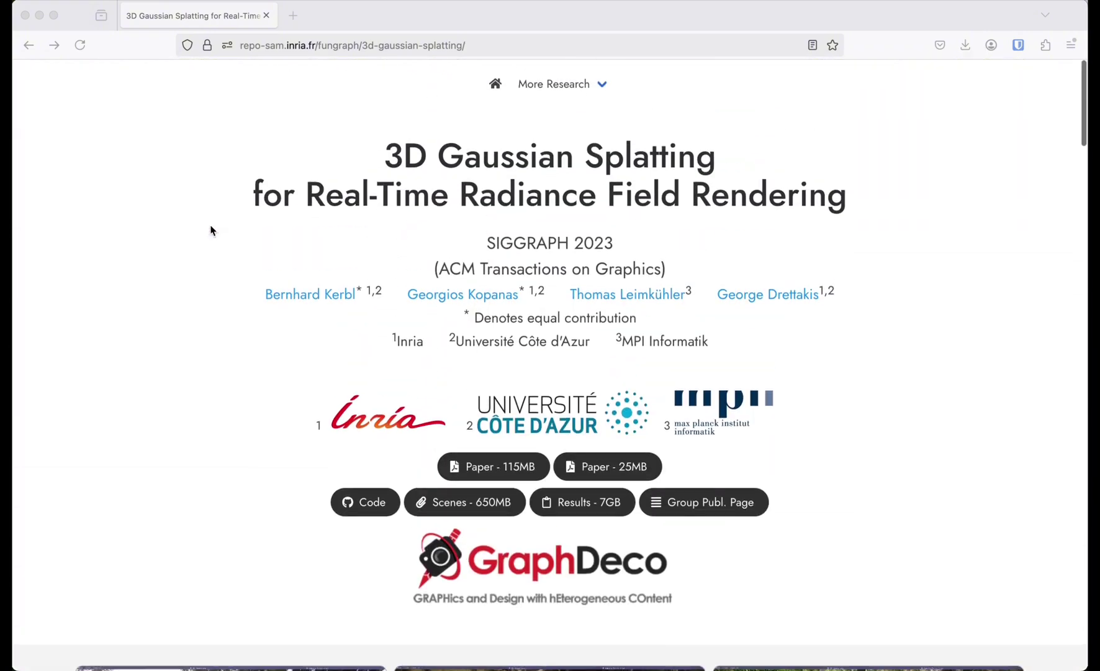
scroll(398, 213, down, 1)
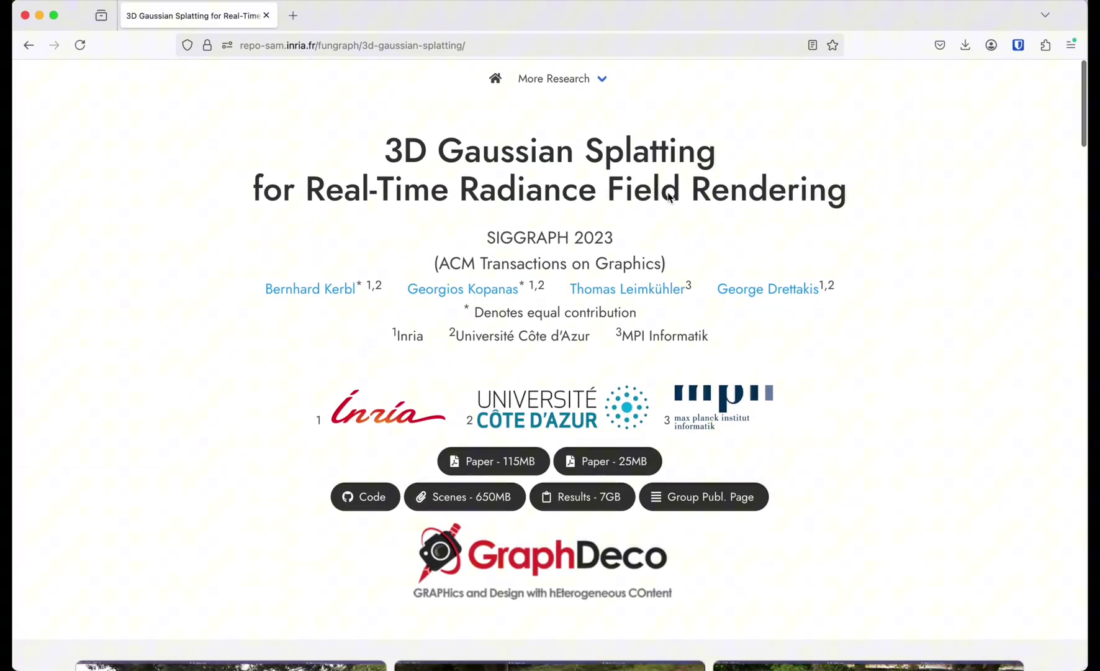
drag(669, 197, 309, 196)
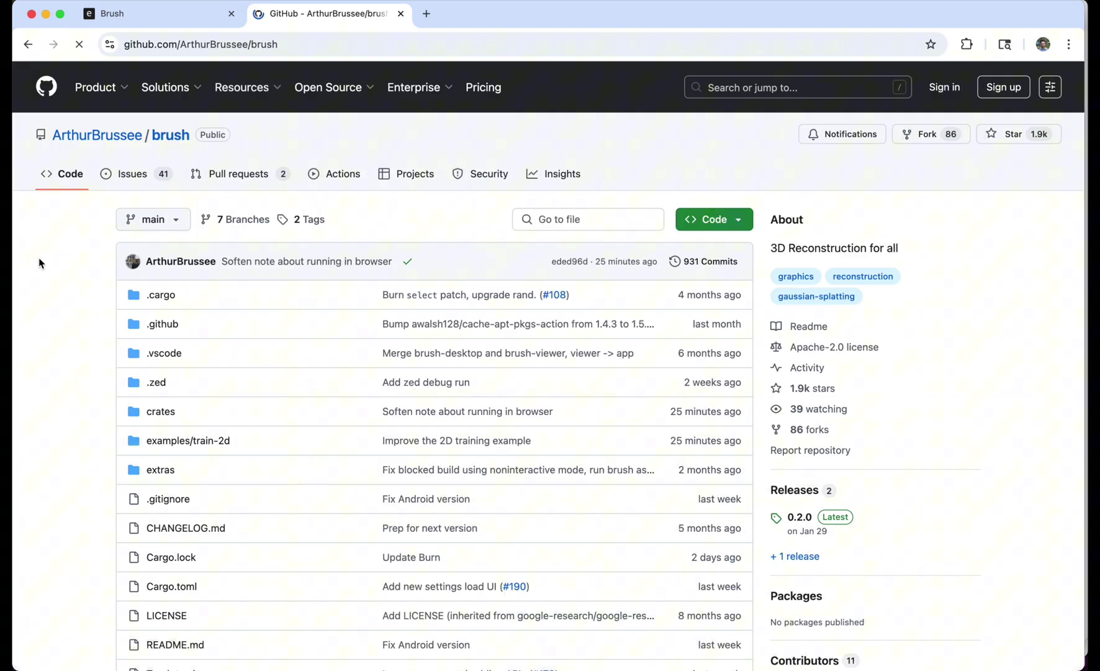
Load Car2.zip into the Brush web demo to start training, then orbit the splat.
scroll(38, 263, down, 4)
scroll(39, 263, down, 10)
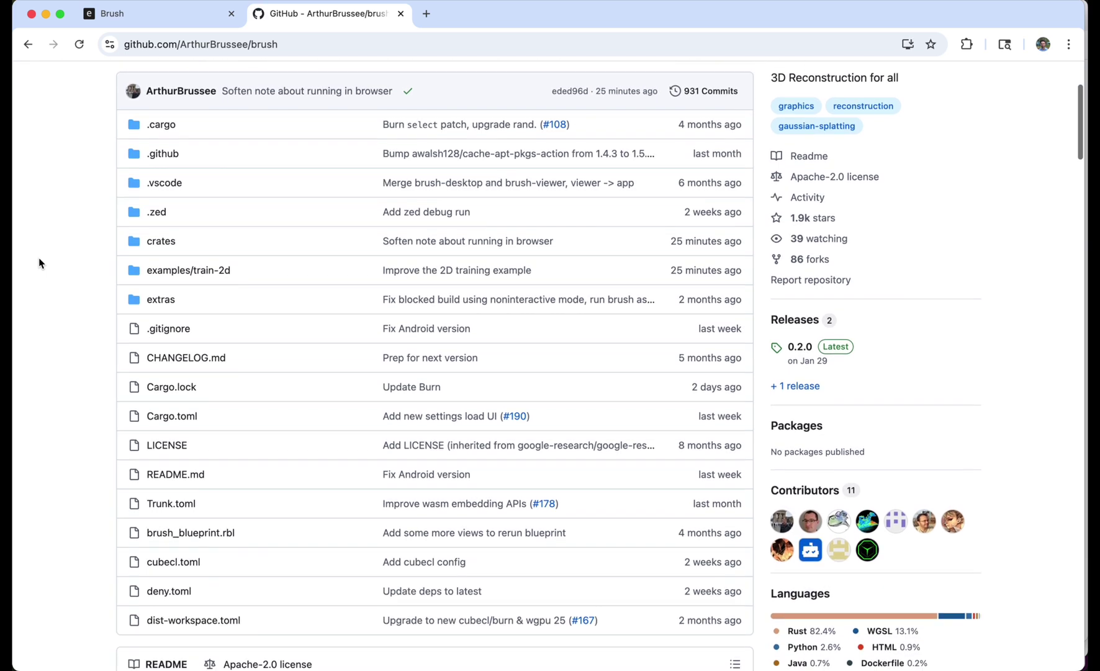
scroll(39, 261, down, 9)
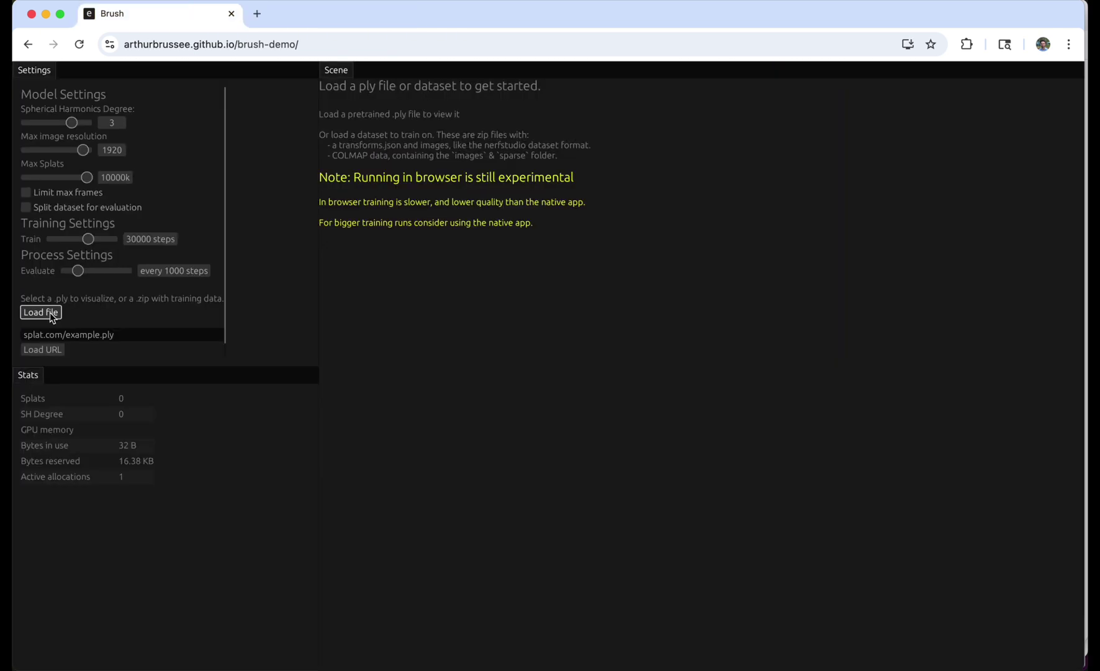
click(41, 312)
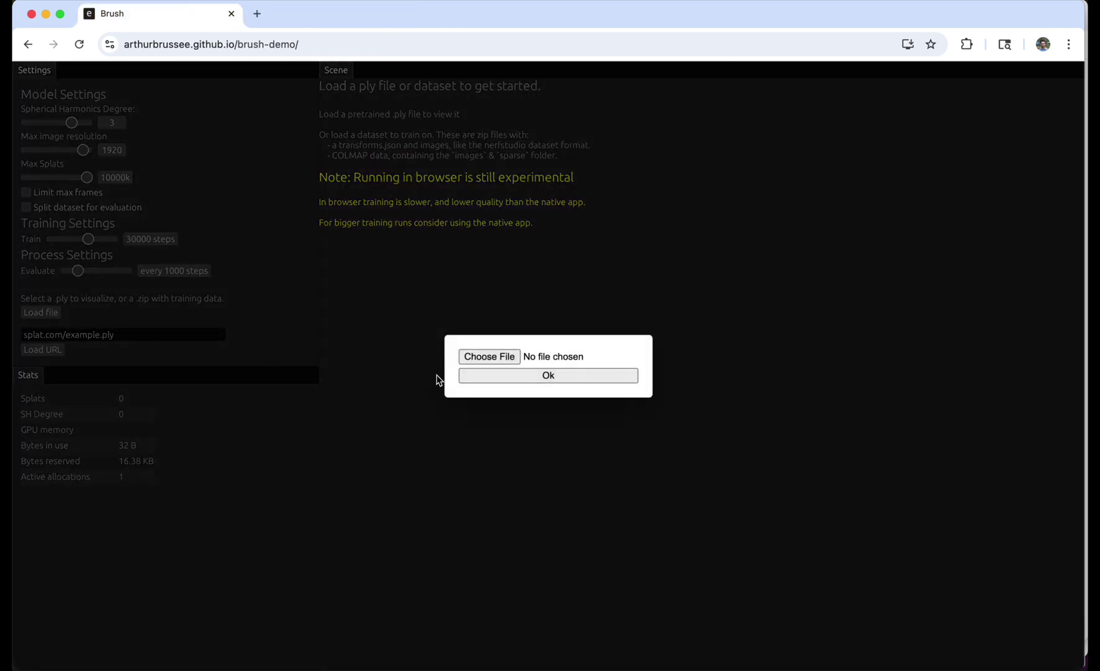
click(471, 359)
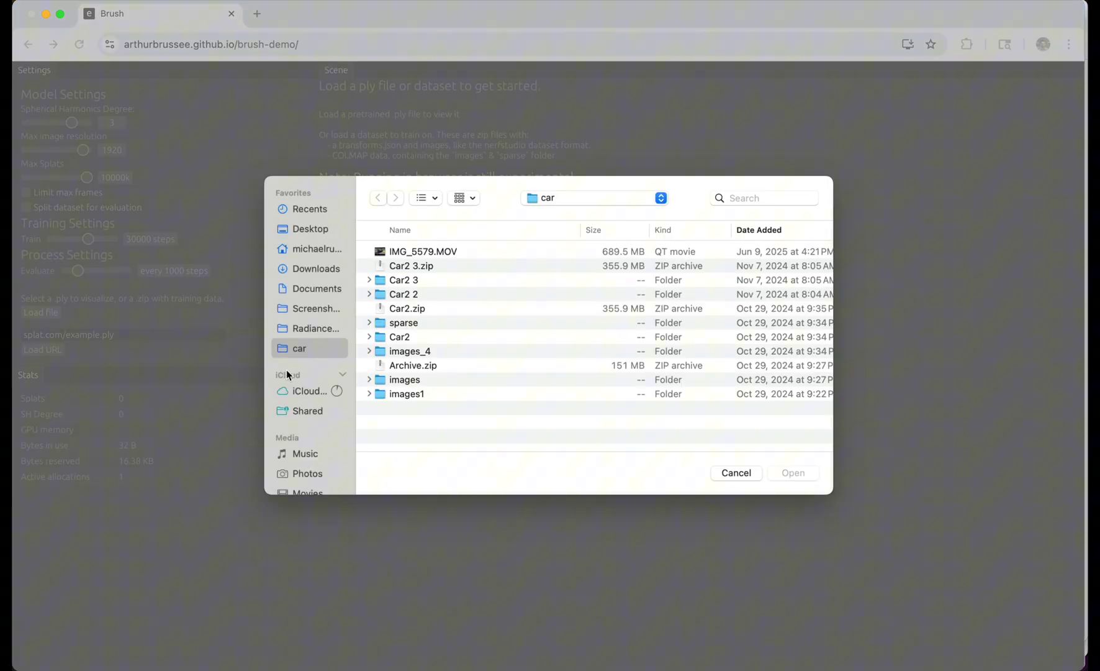
double_click(409, 312)
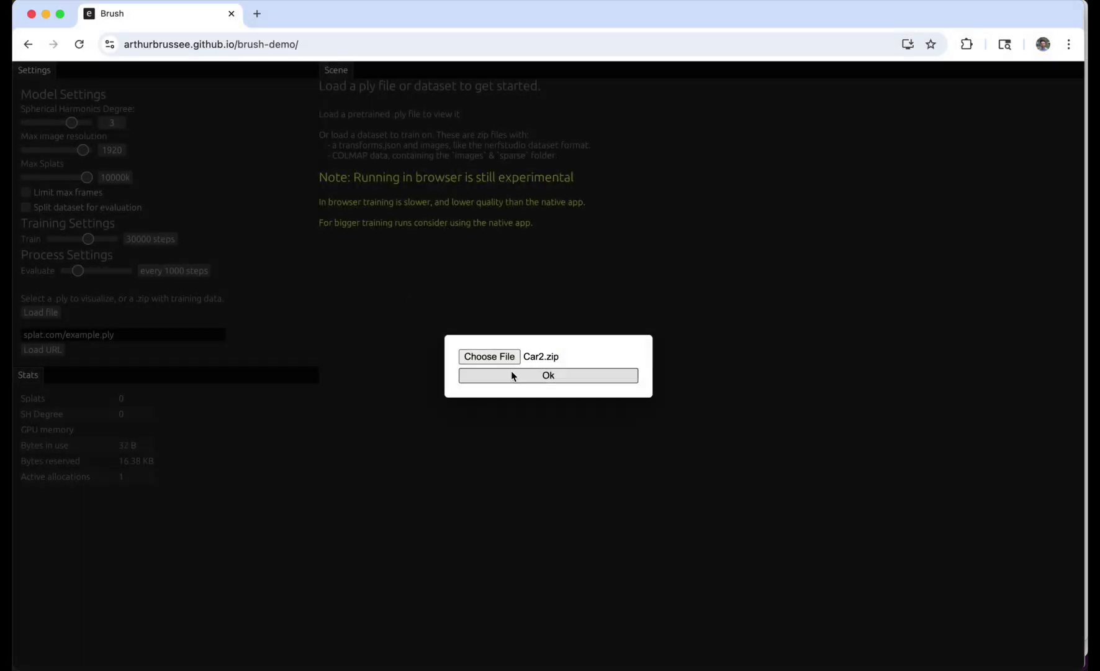
click(510, 373)
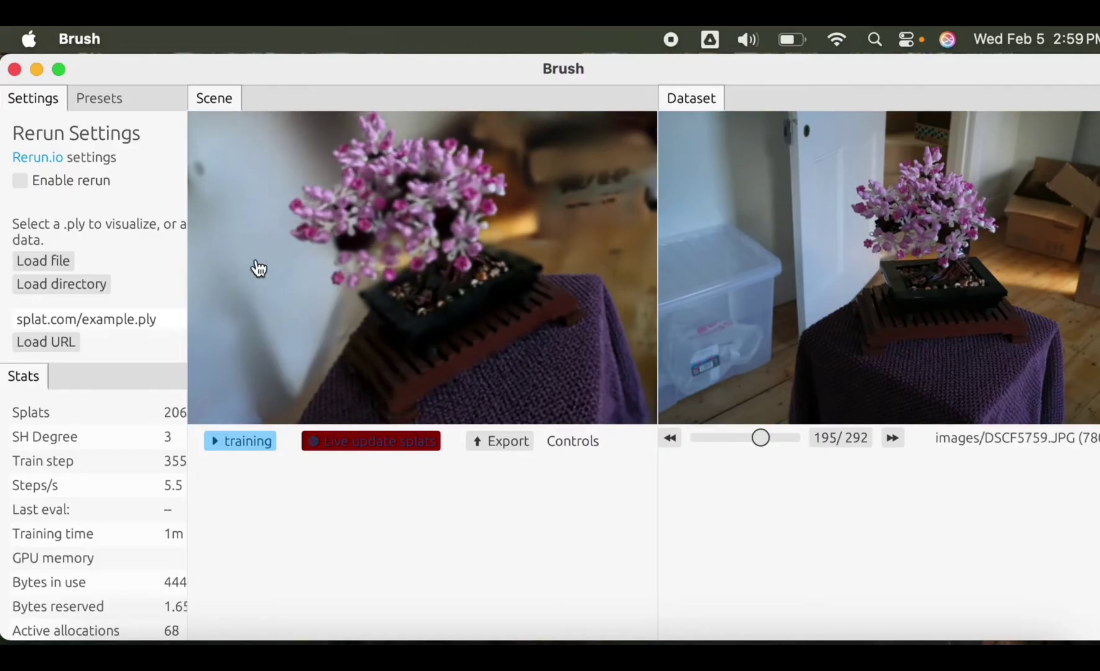
mouse_move(255, 266)
mouse_down()
mouse_move(310, 226)
mouse_move(492, 238)
mouse_up()
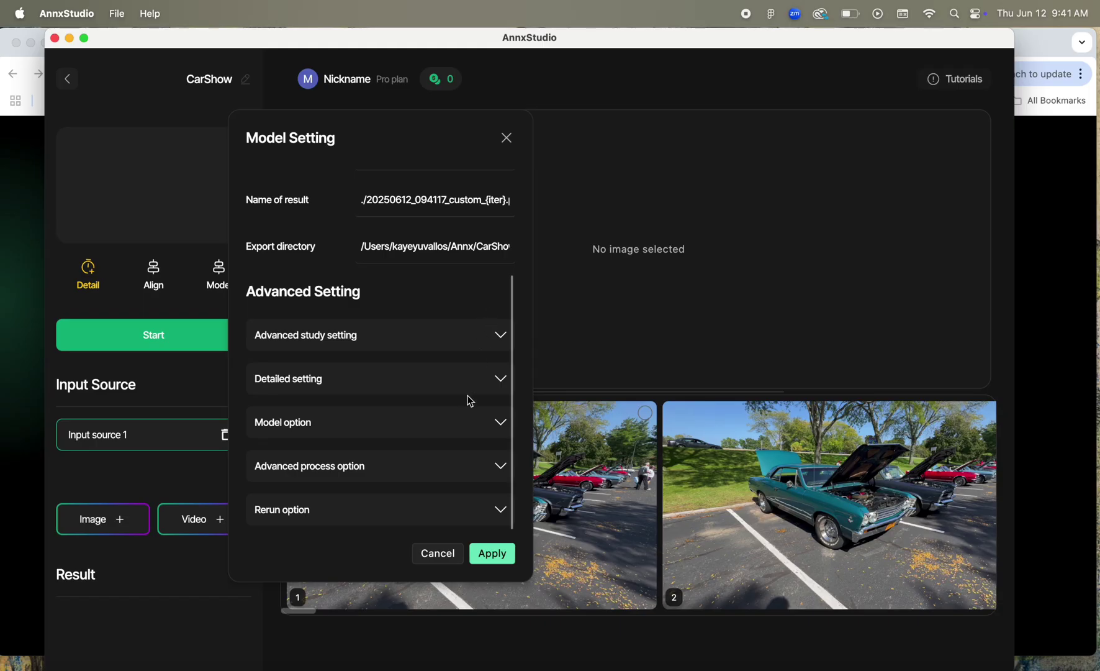
Expand Detailed setting, Model option and Advanced process option in the CarShow Model Setting dialog.
click(480, 383)
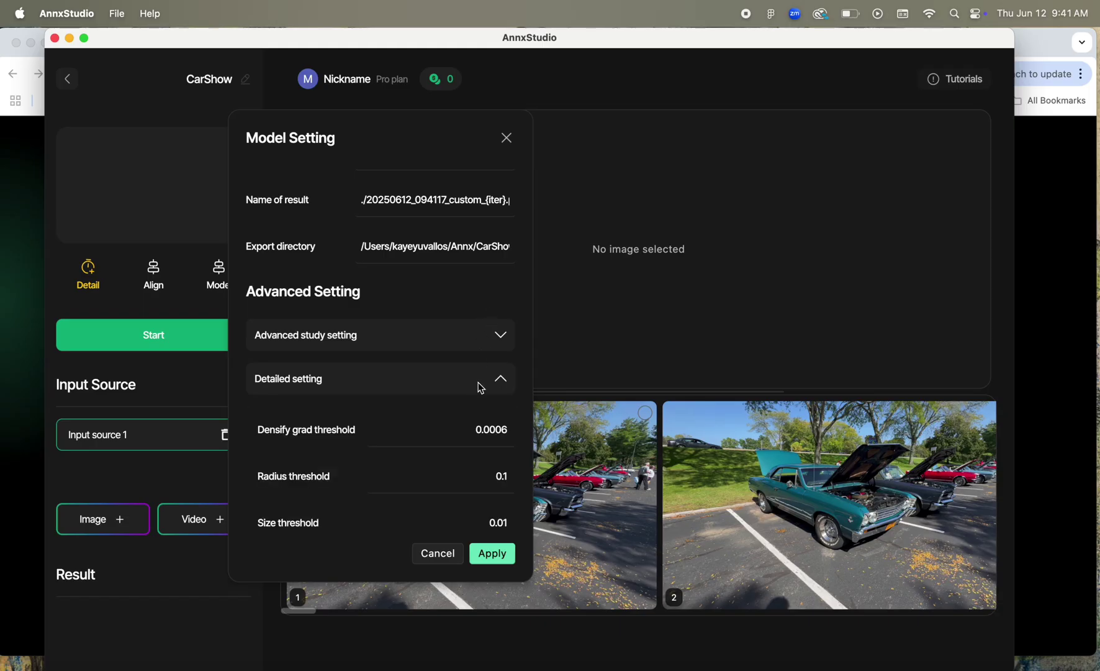
scroll(479, 390, down, 5)
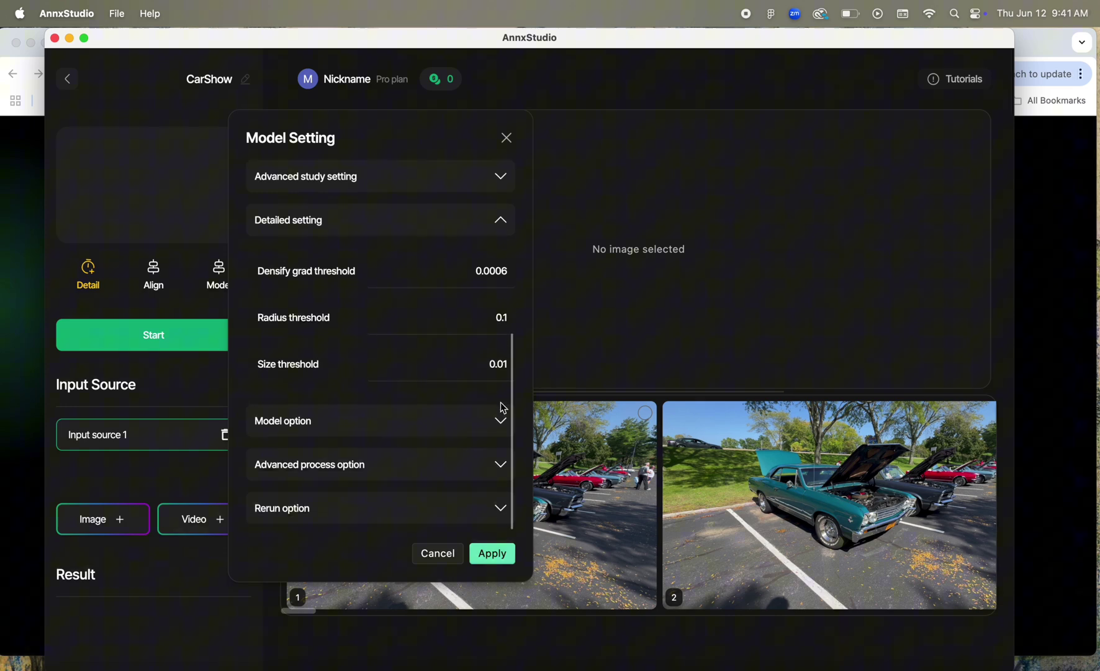
click(502, 423)
scroll(500, 441, down, 2)
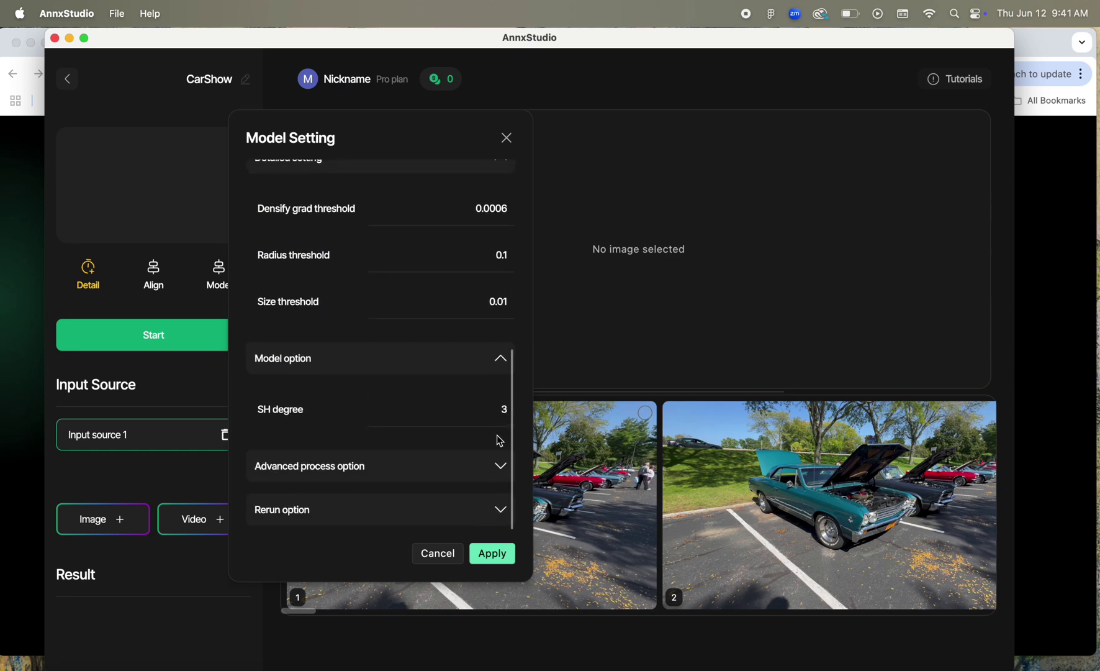
click(504, 468)
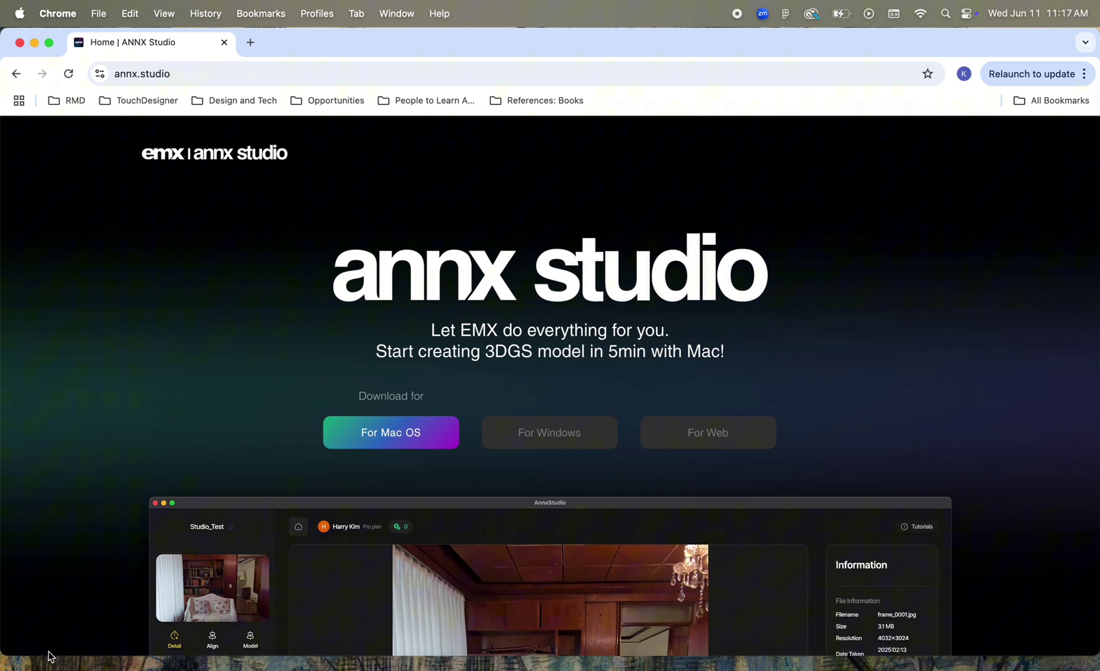
Download the 169 MB AnnxStudio 1.0.0 Mac package and run its installer past the introduction.
click(382, 446)
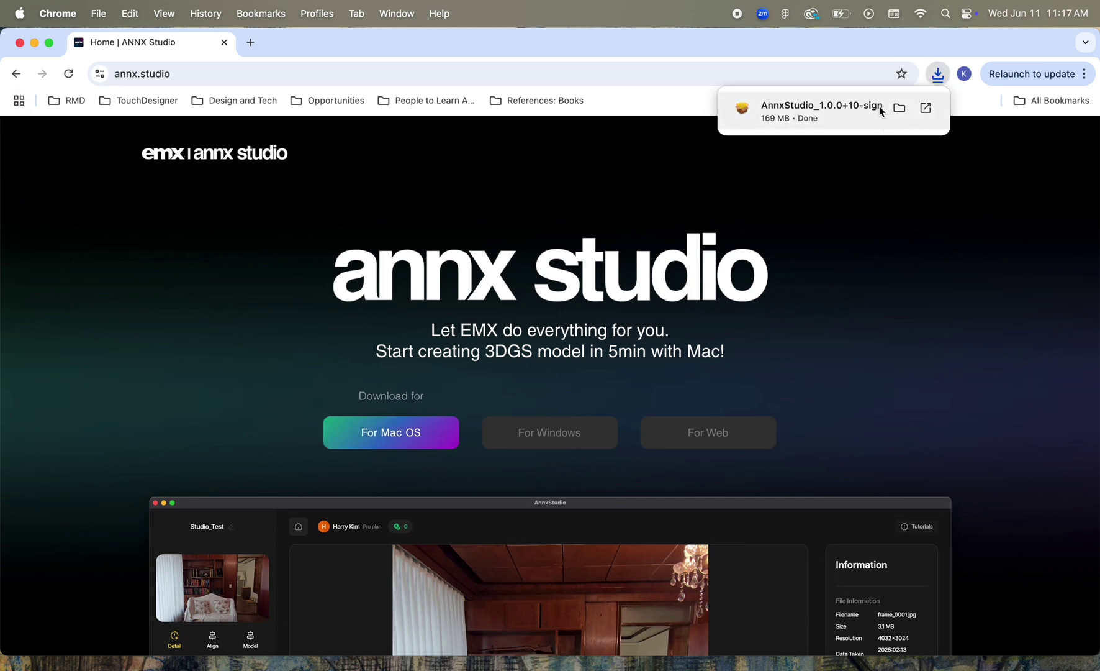
click(882, 112)
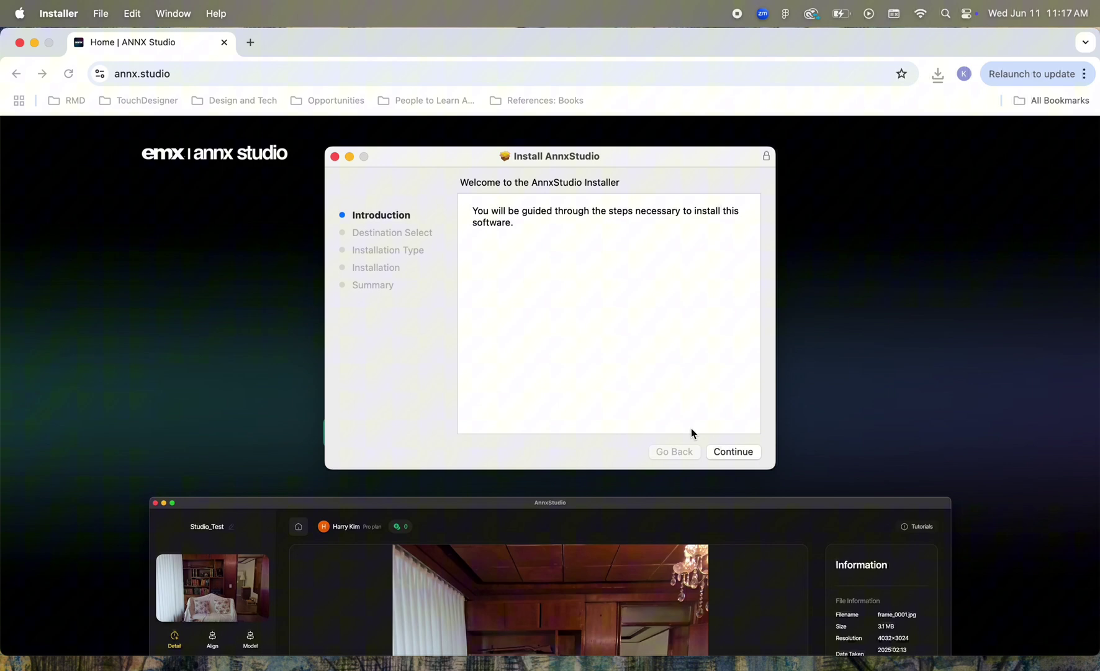
click(735, 452)
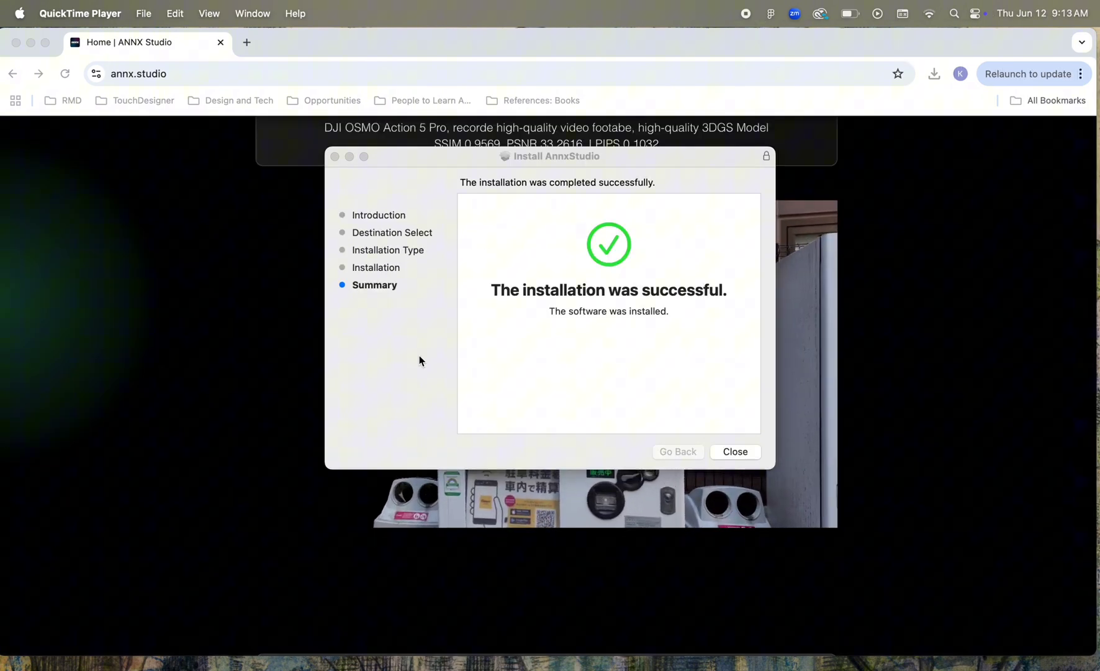
Close the installer and launch AnnxStudio by searching 'annx' in Spotlight.
click(724, 453)
key(super+space)
text(annx)
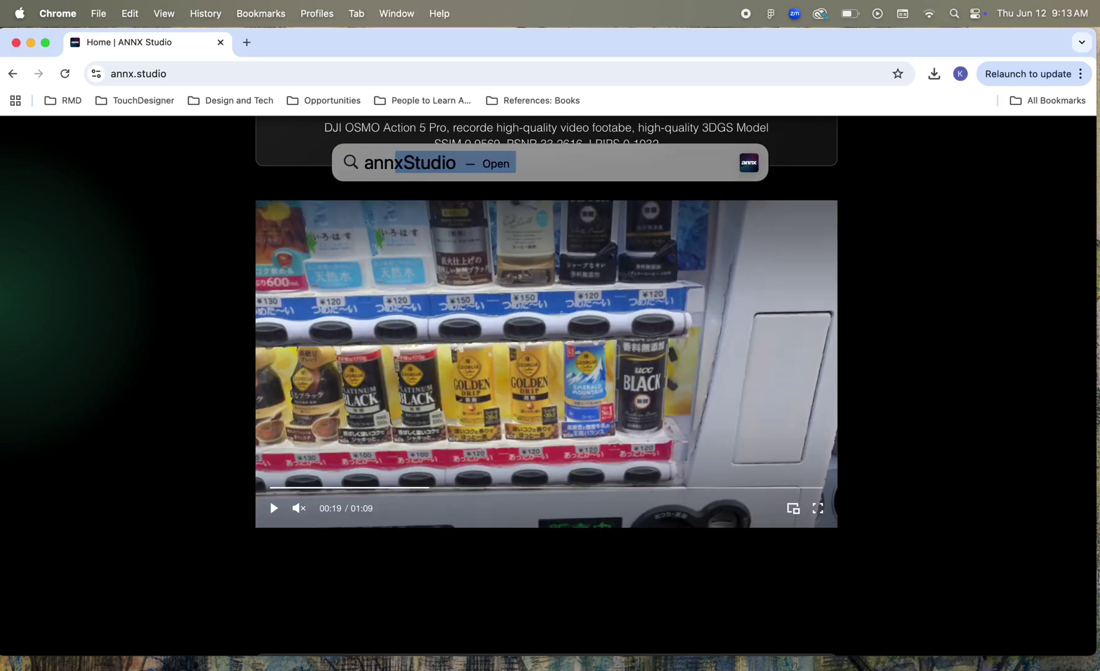
key(Return)
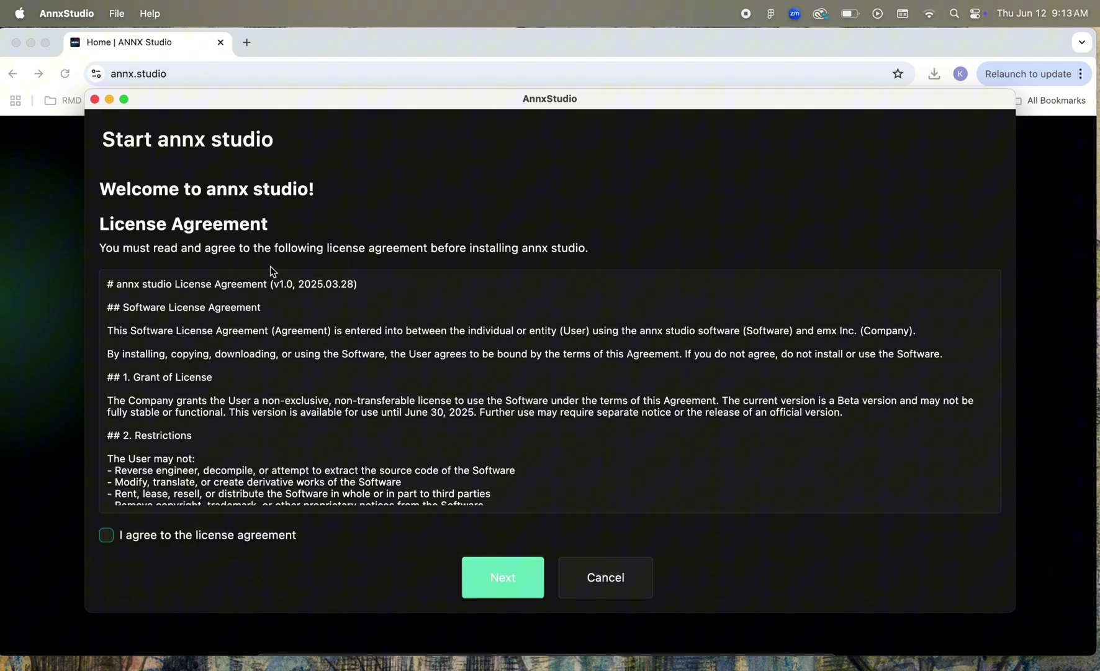
Accept the license agreement and the essential tools installation terms to reach the prerequisites check.
scroll(275, 307, down, 10)
drag(238, 420, 96, 398)
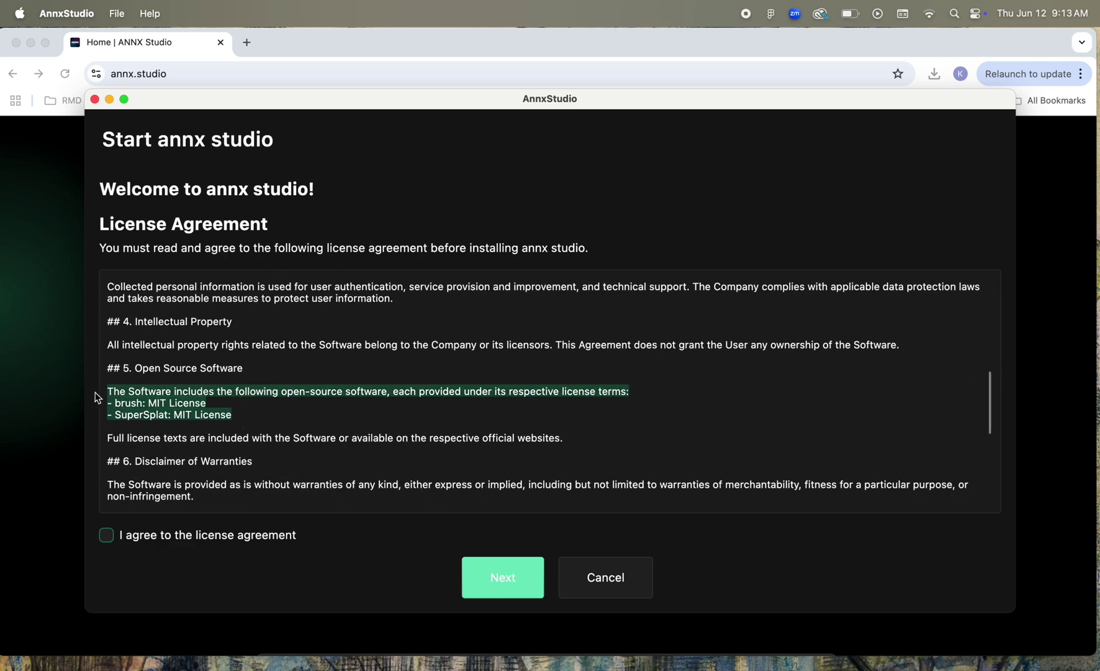
click(107, 535)
scroll(417, 438, down, 10)
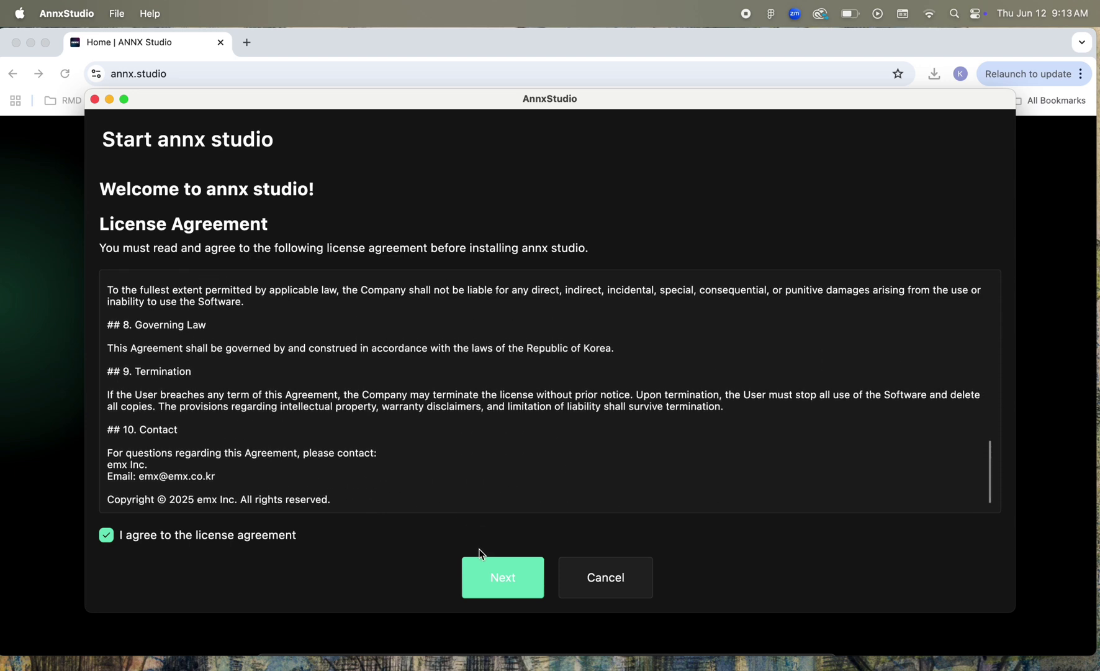
click(485, 576)
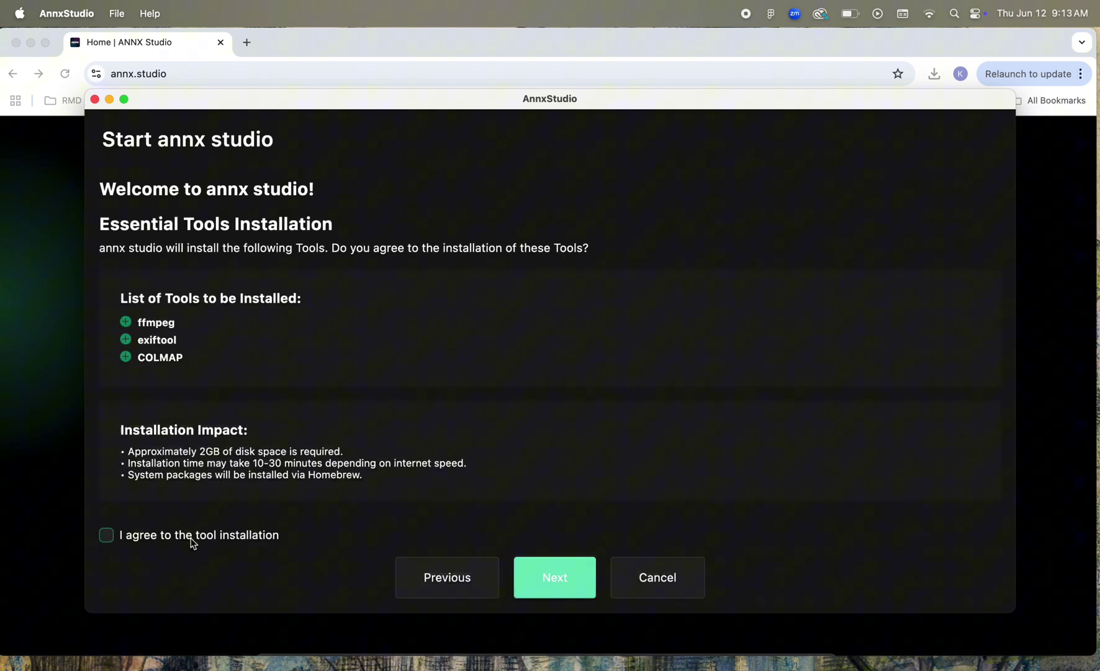
click(107, 535)
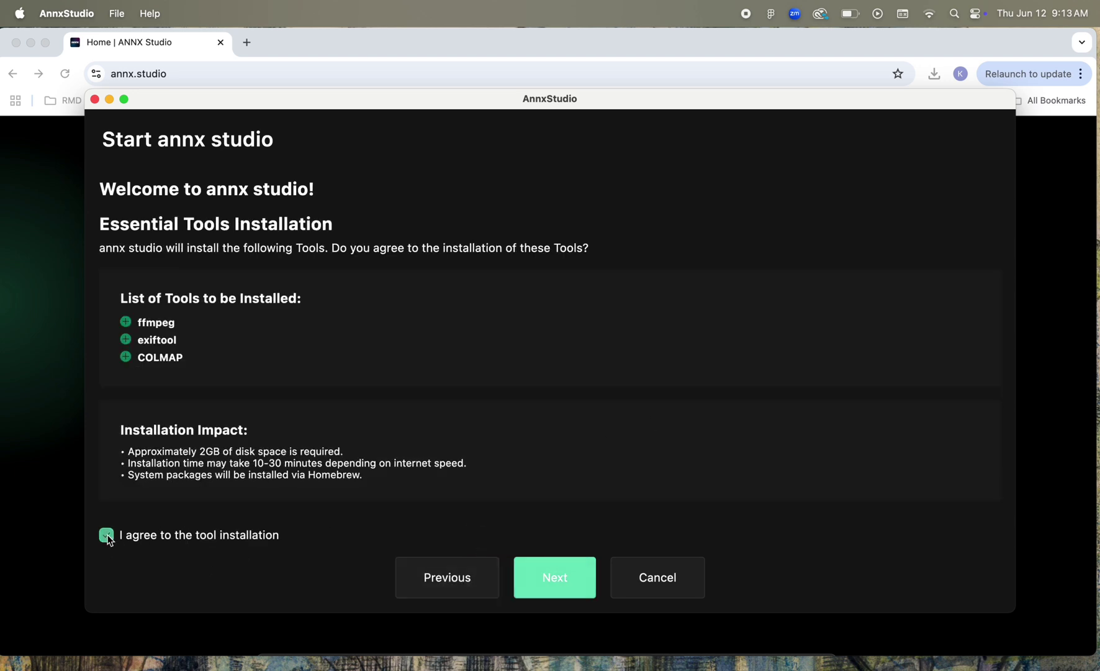
click(559, 571)
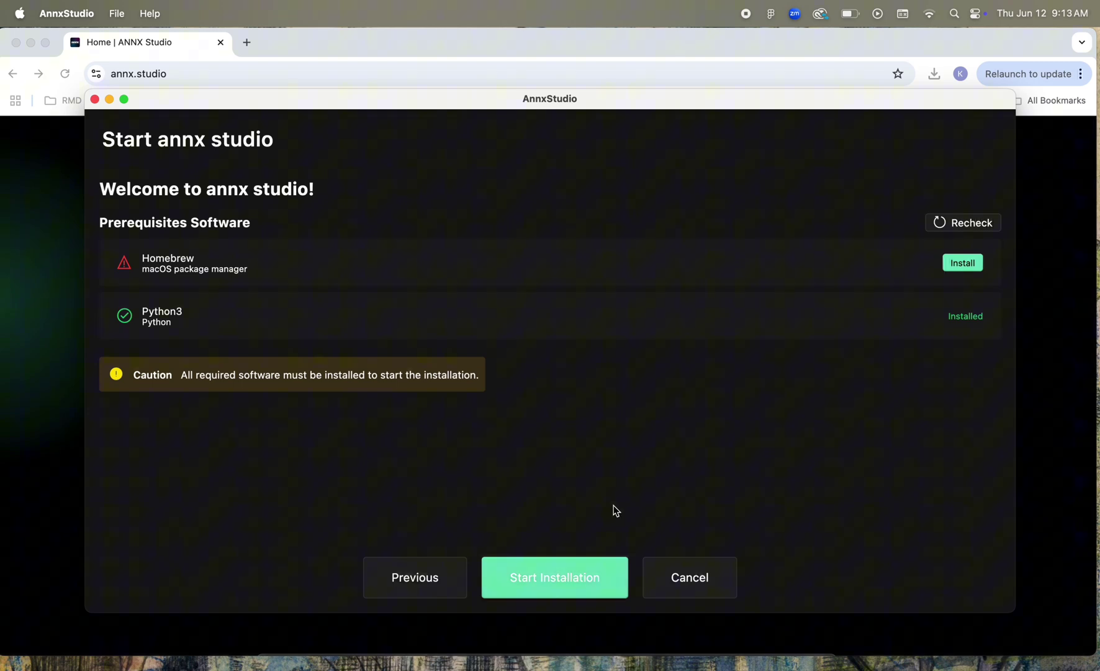
Run xcode-select --install in Terminal and approve the command line developer tools and their license.
click(962, 264)
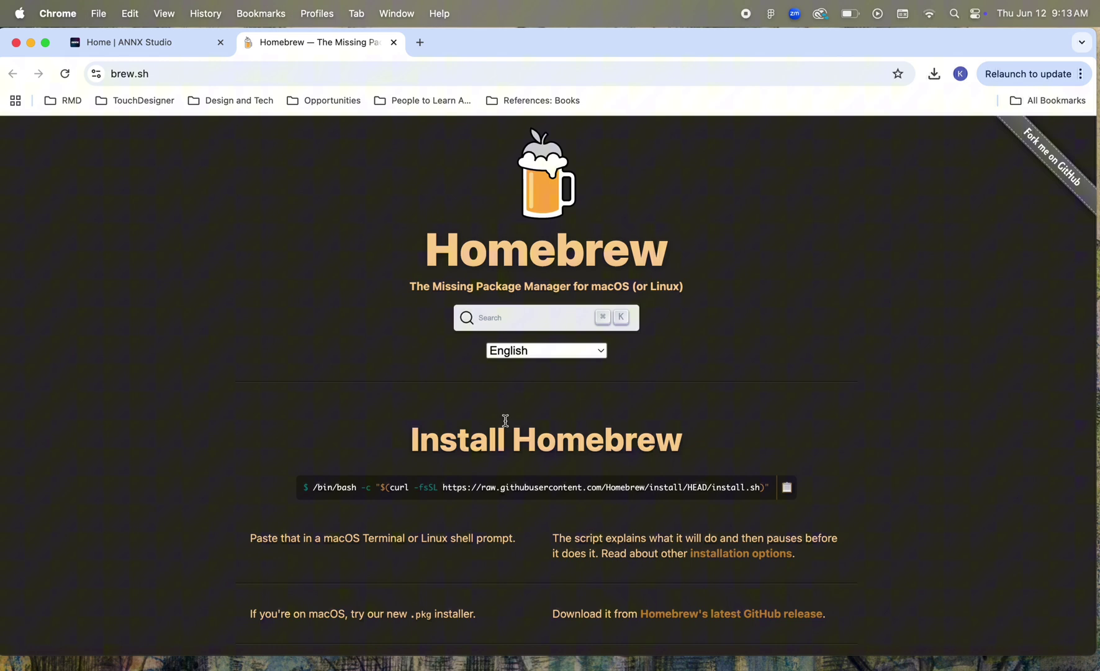
scroll(506, 421, down, 2)
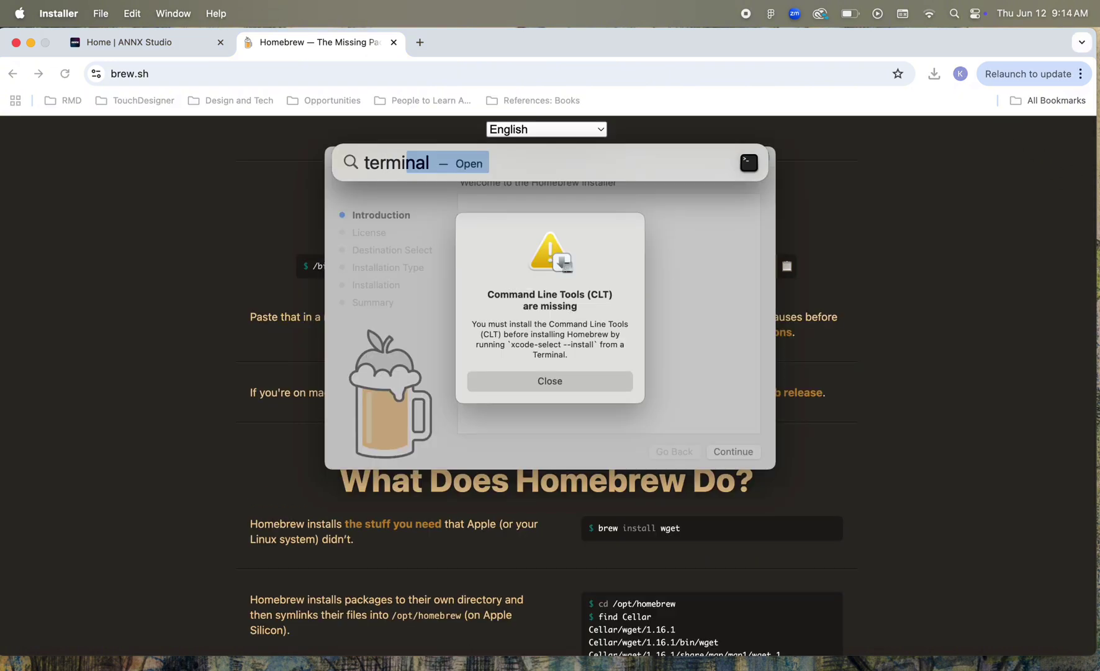
key(Return)
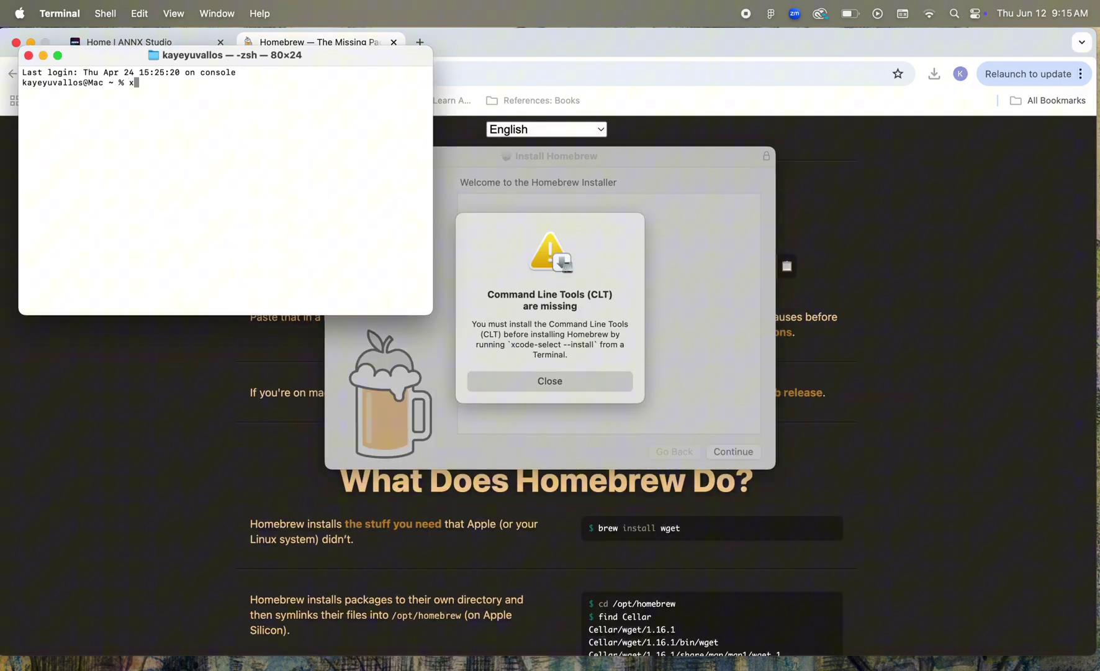
text(xcode-select --install)
key(Return)
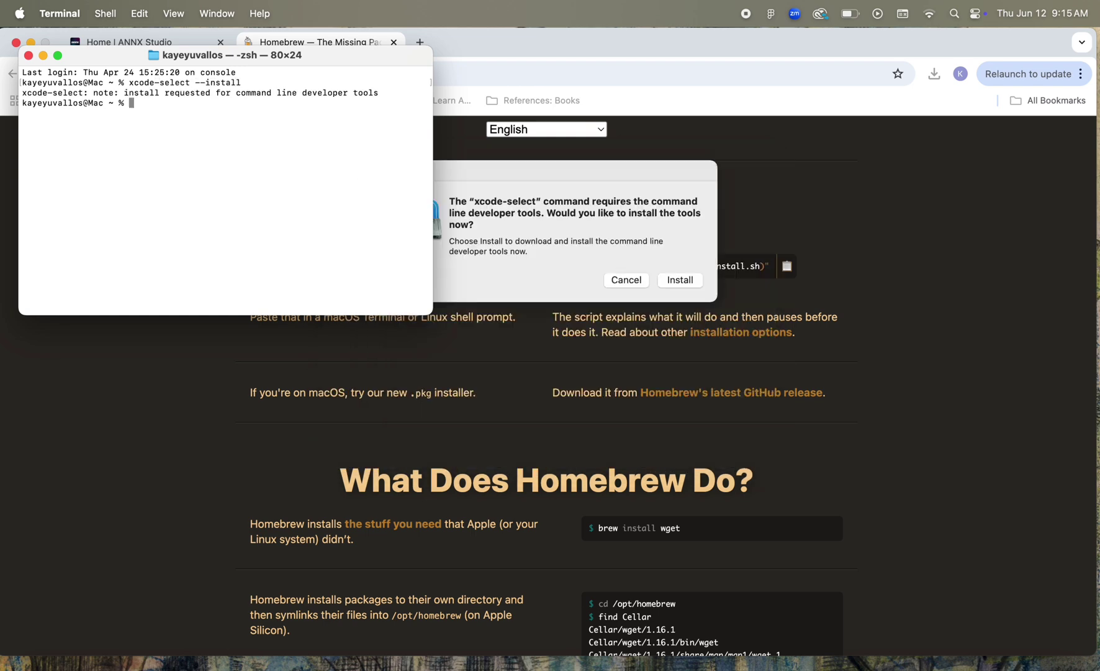
click(681, 279)
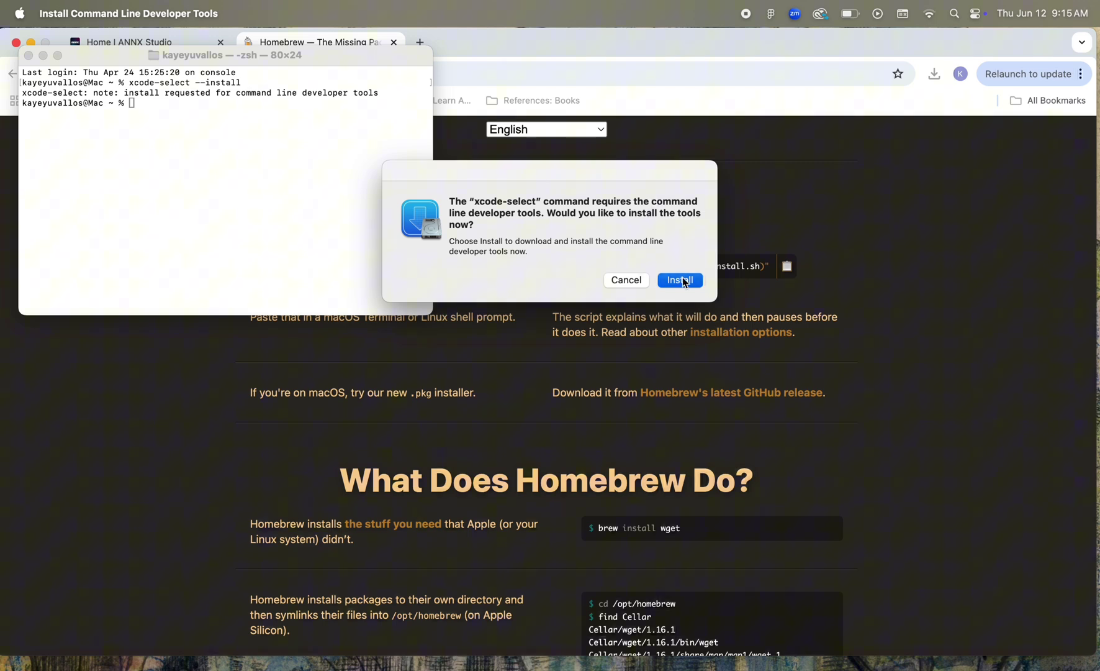
click(732, 447)
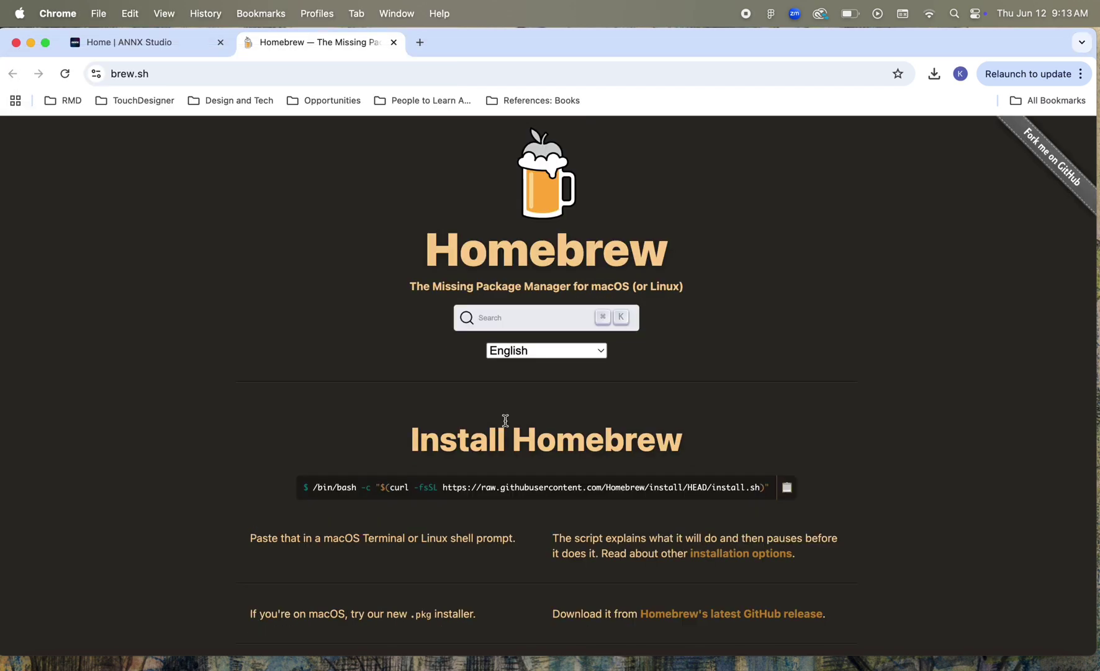
scroll(506, 420, down, 2)
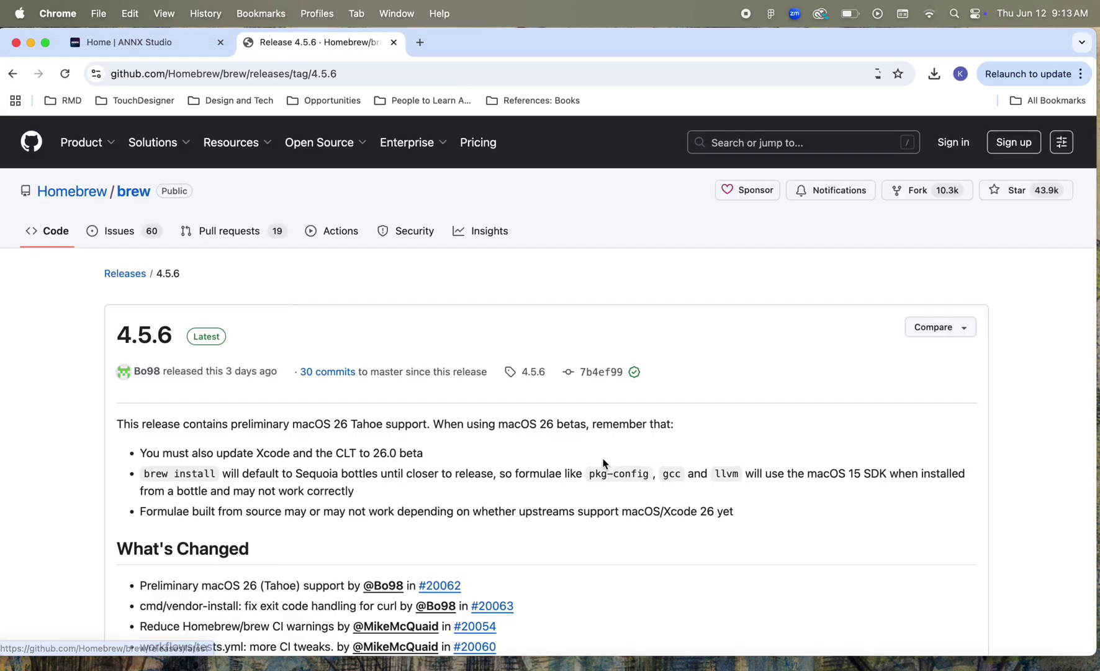
Download the 113 MB Homebrew-4.5.6.pkg from the release page's Assets.
scroll(427, 440, down, 10)
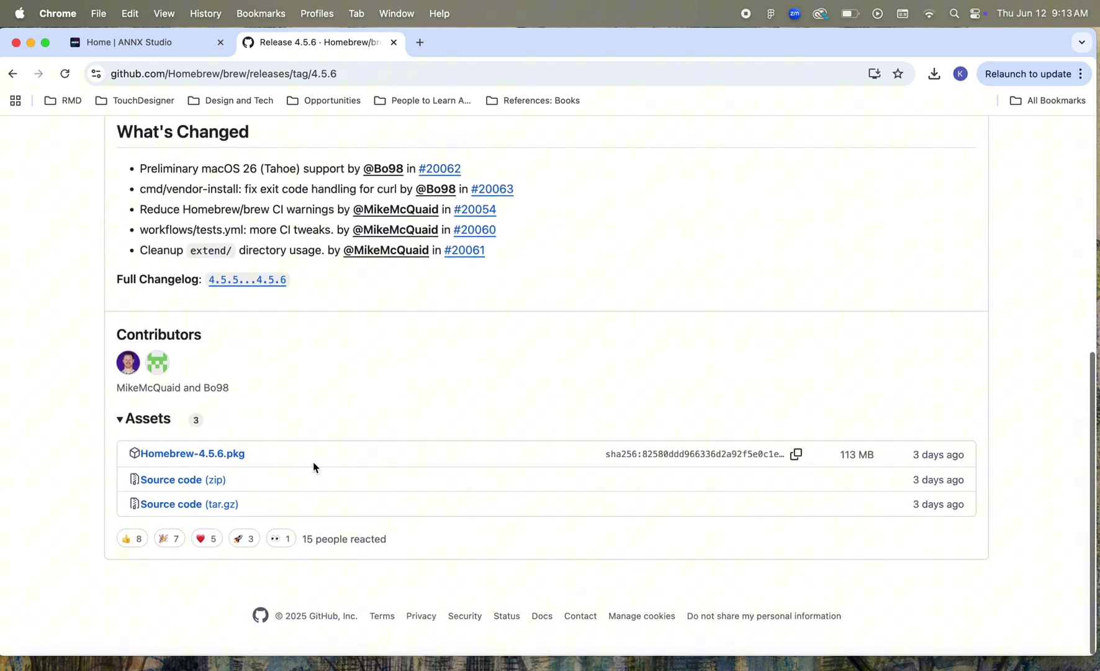
click(228, 456)
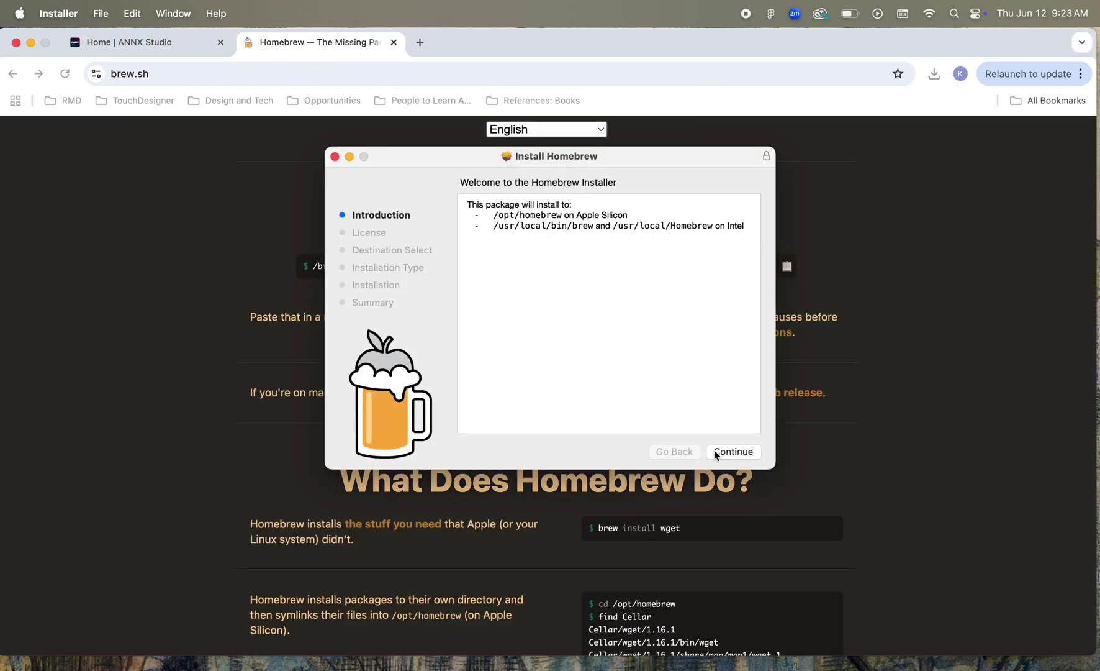
Continue through the Homebrew installer, agree to the BSD 2-Clause license, install, and close it.
click(716, 455)
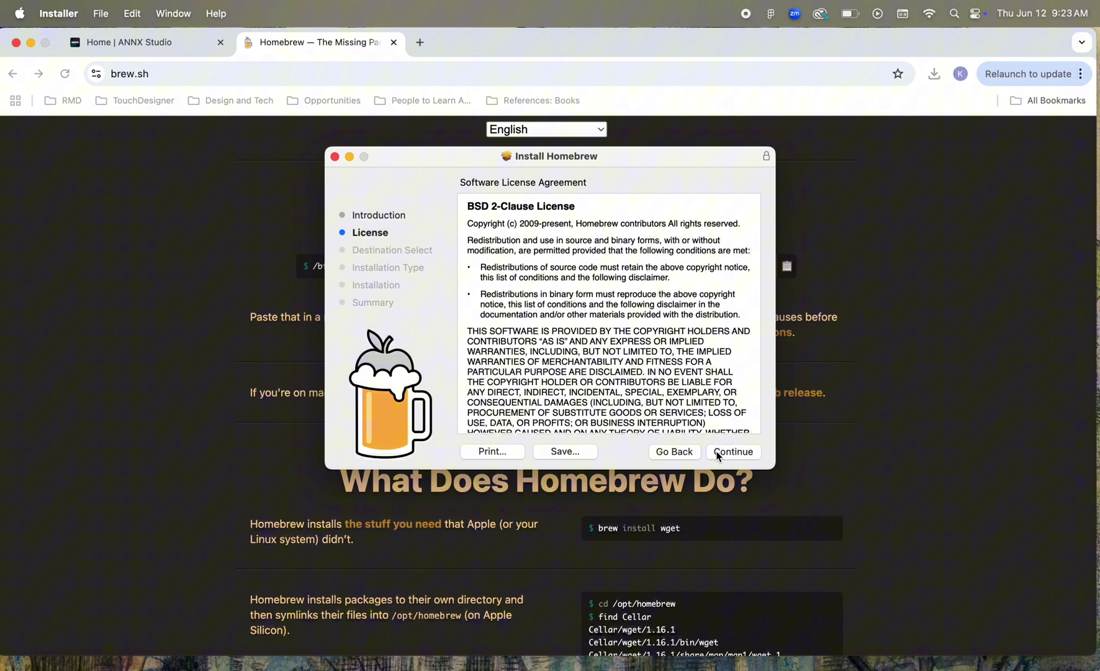
click(718, 452)
click(726, 346)
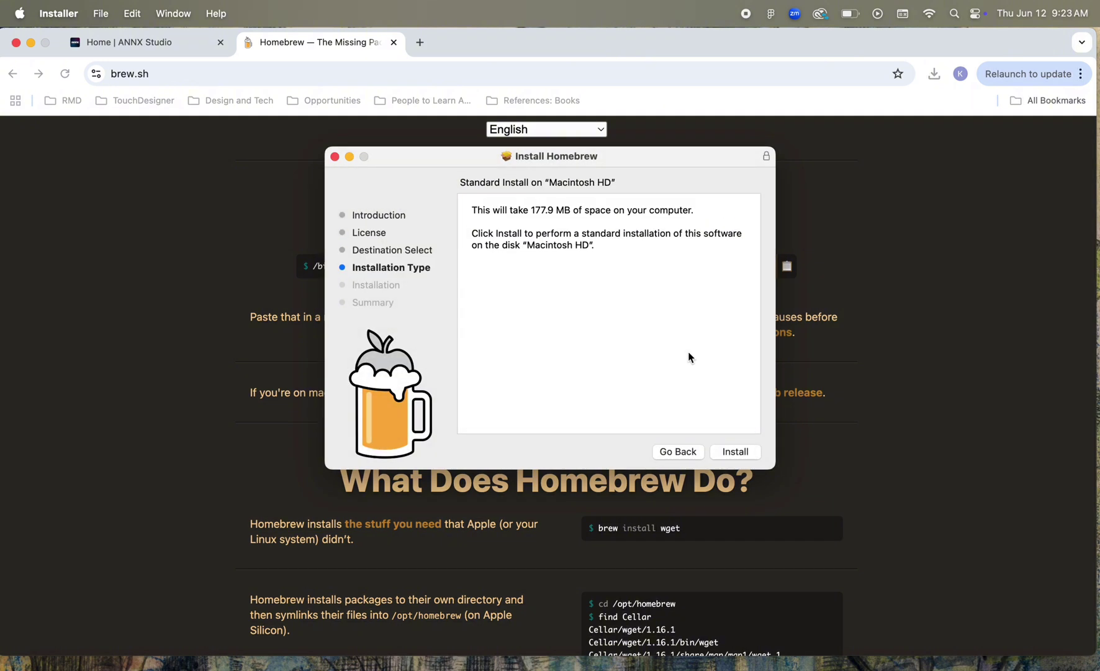
click(734, 453)
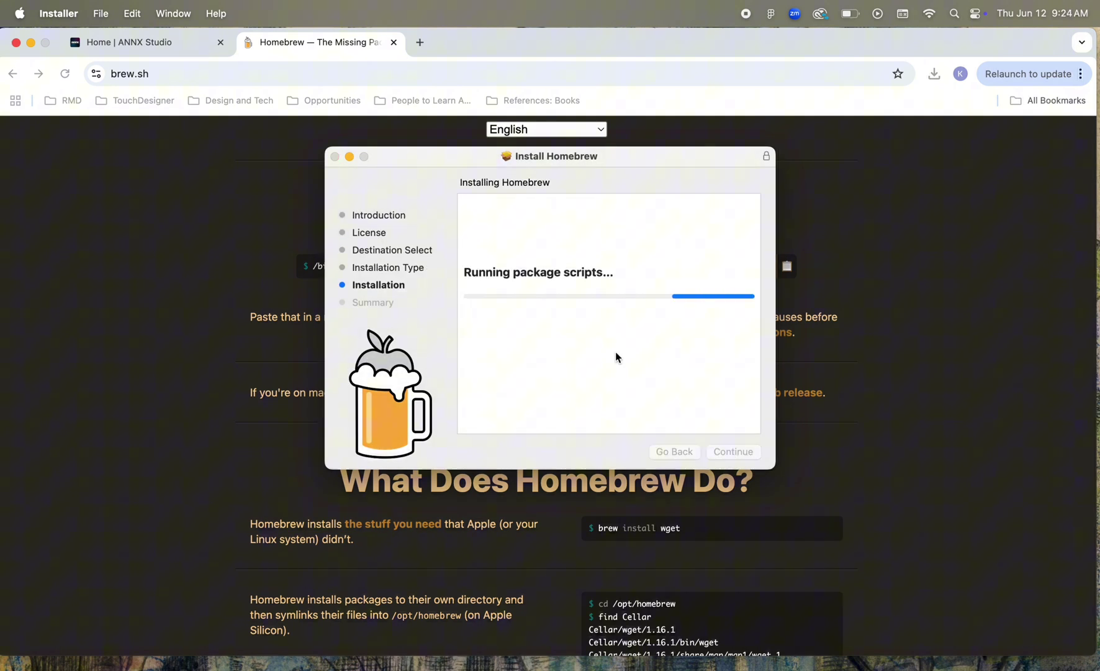
key(super+Tab)
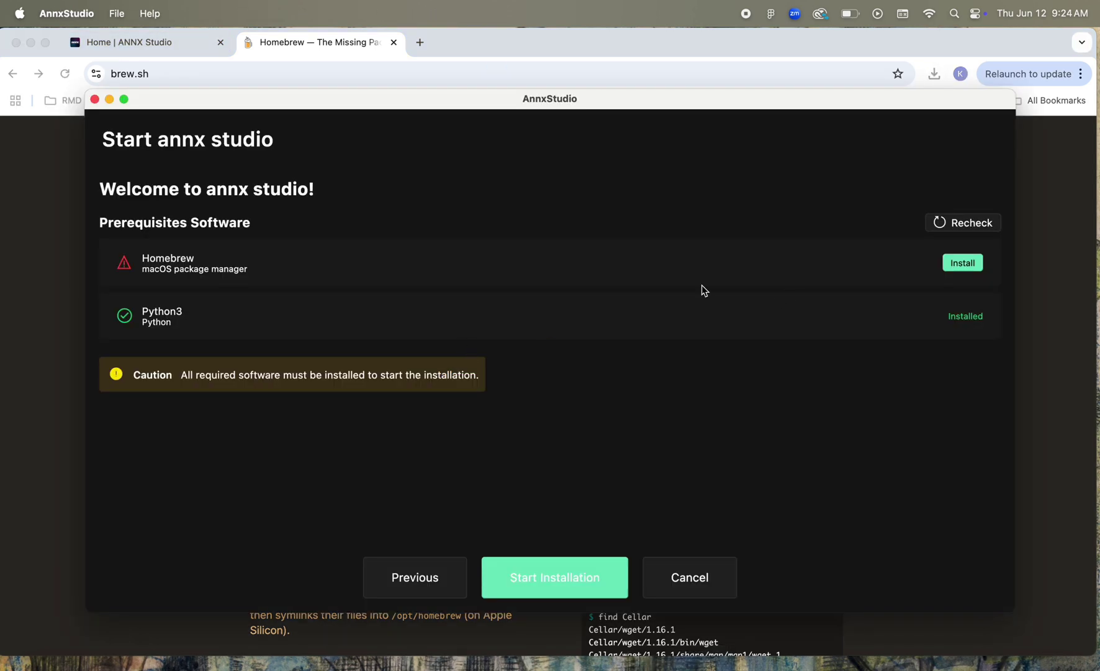
Recheck prerequisites, install COLMAP and the preprocessor, then start annx studio.
click(977, 225)
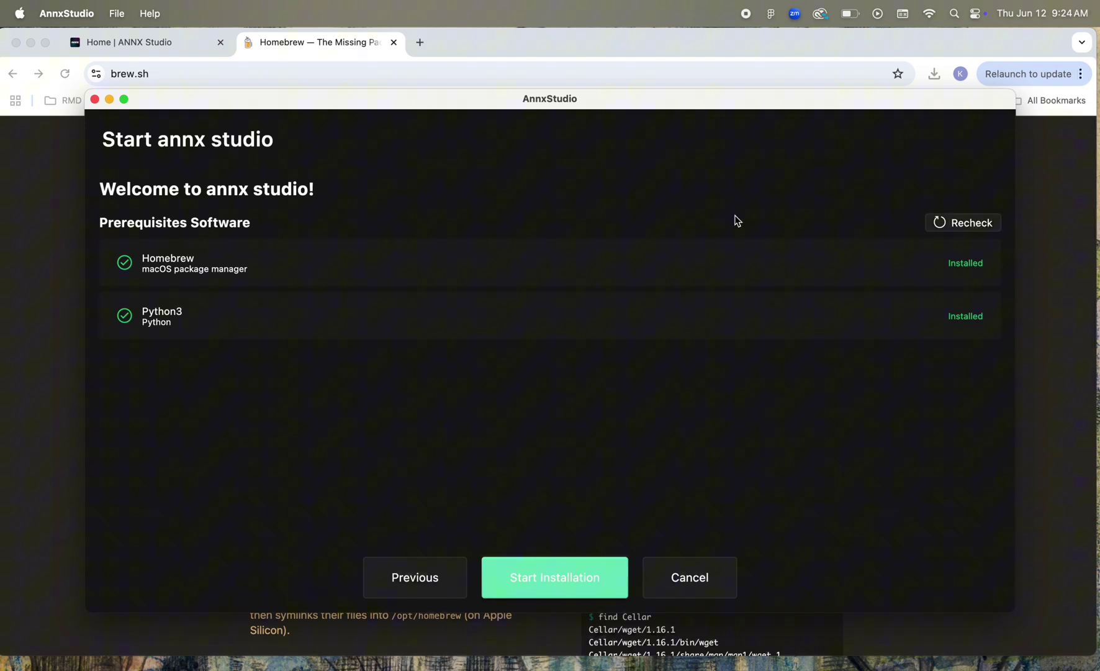
click(555, 585)
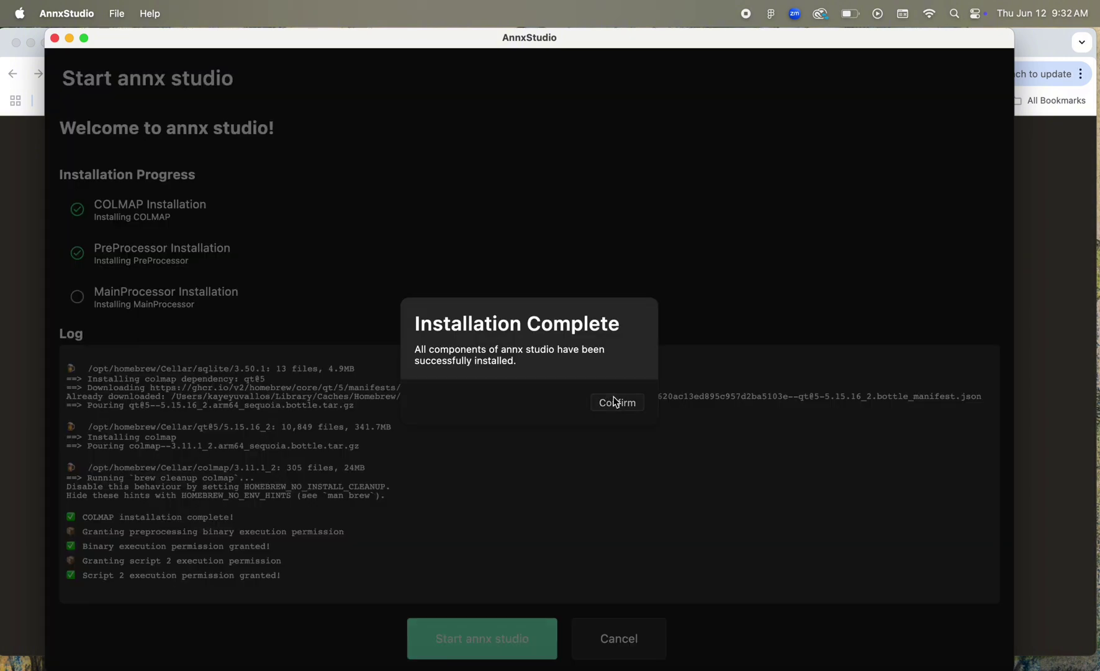
click(614, 401)
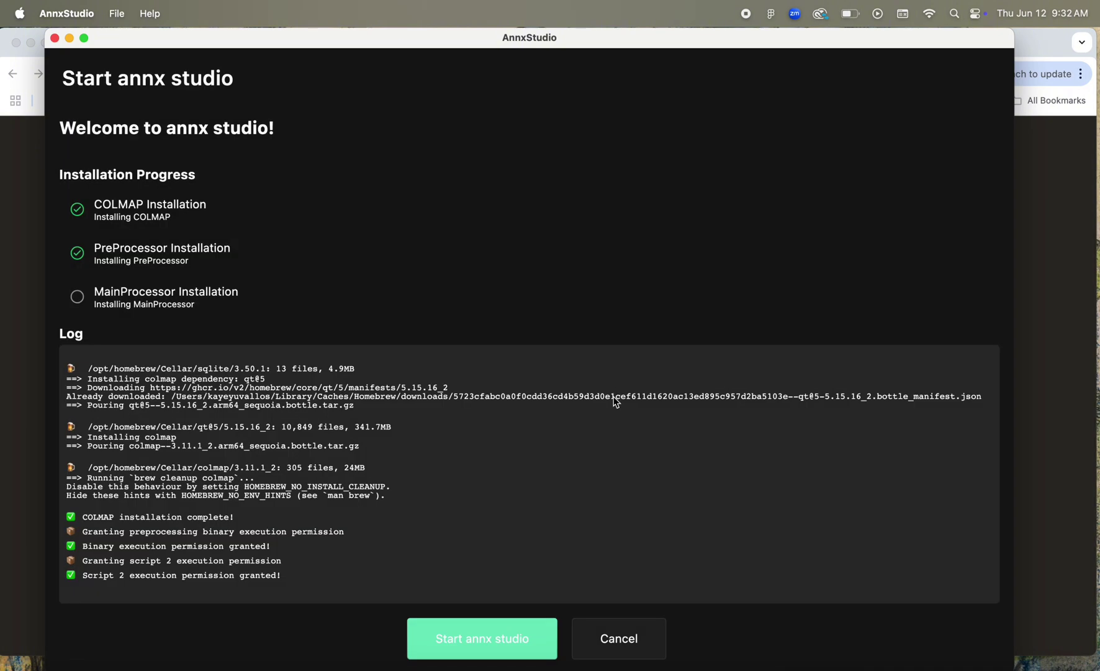
click(457, 631)
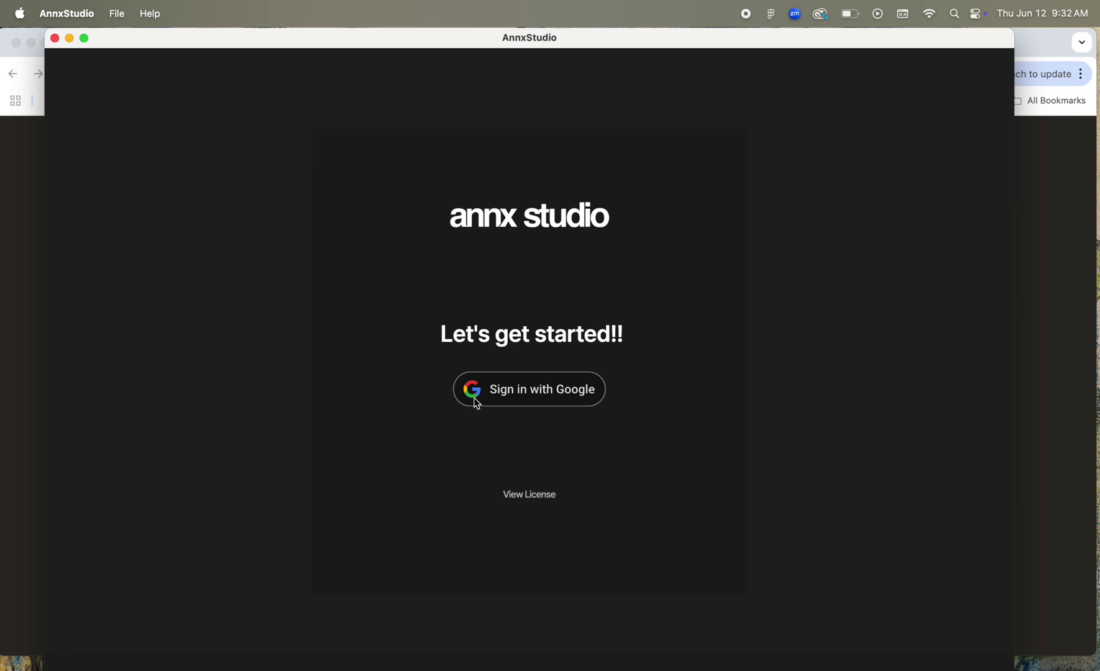
Sign in with Google, create a new project named CarShow, and dismiss the confirmation.
click(476, 403)
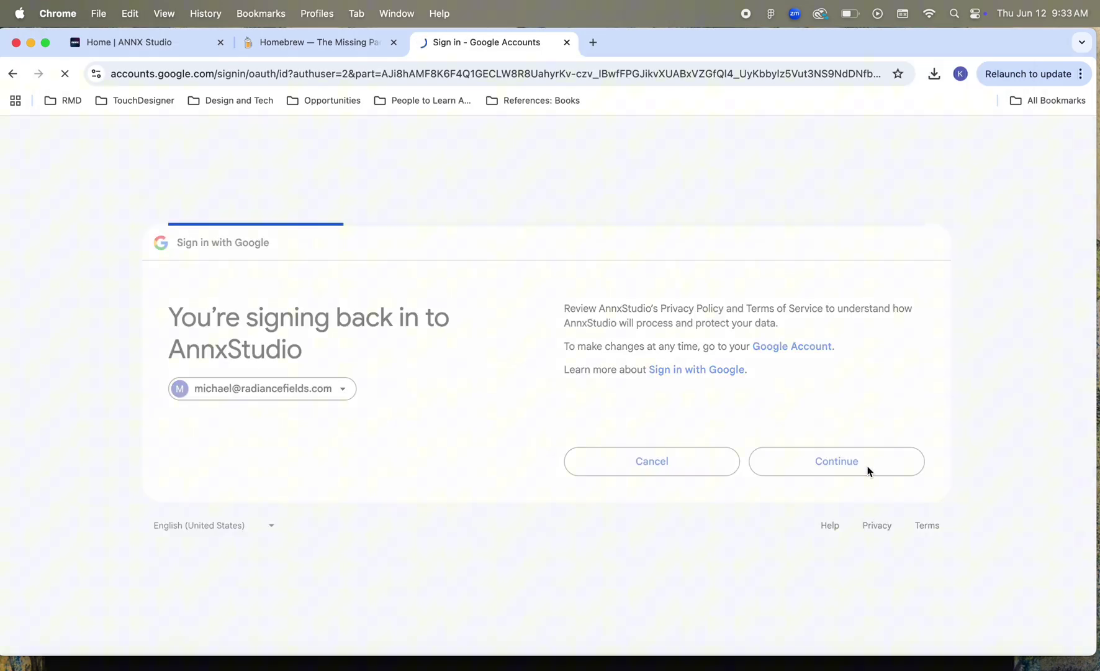
click(867, 469)
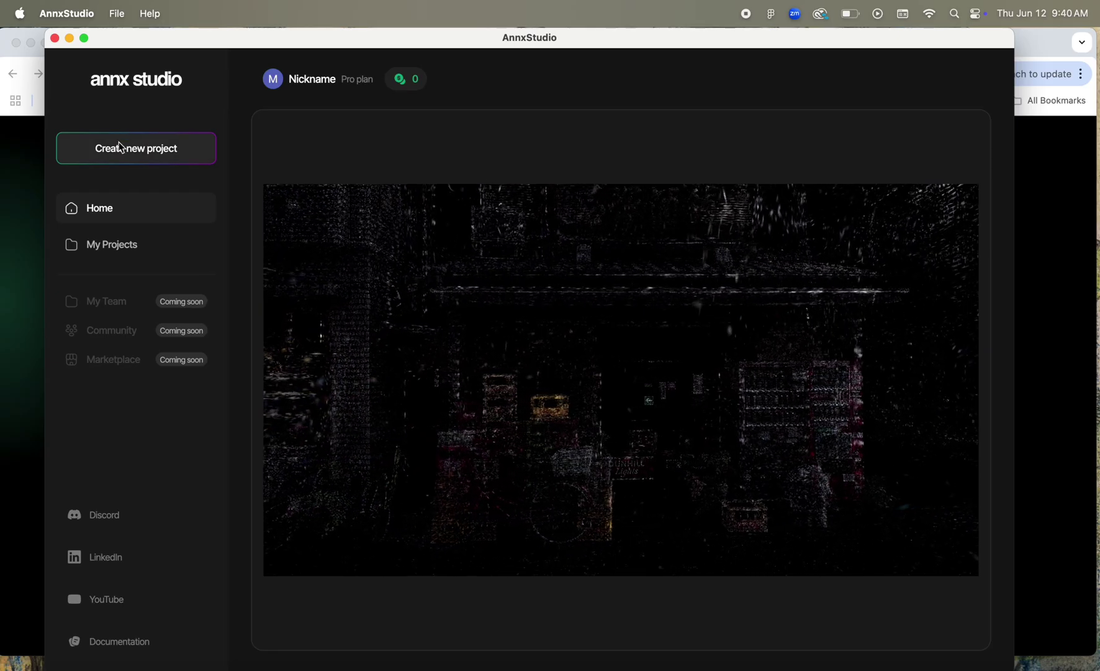
click(121, 149)
click(424, 351)
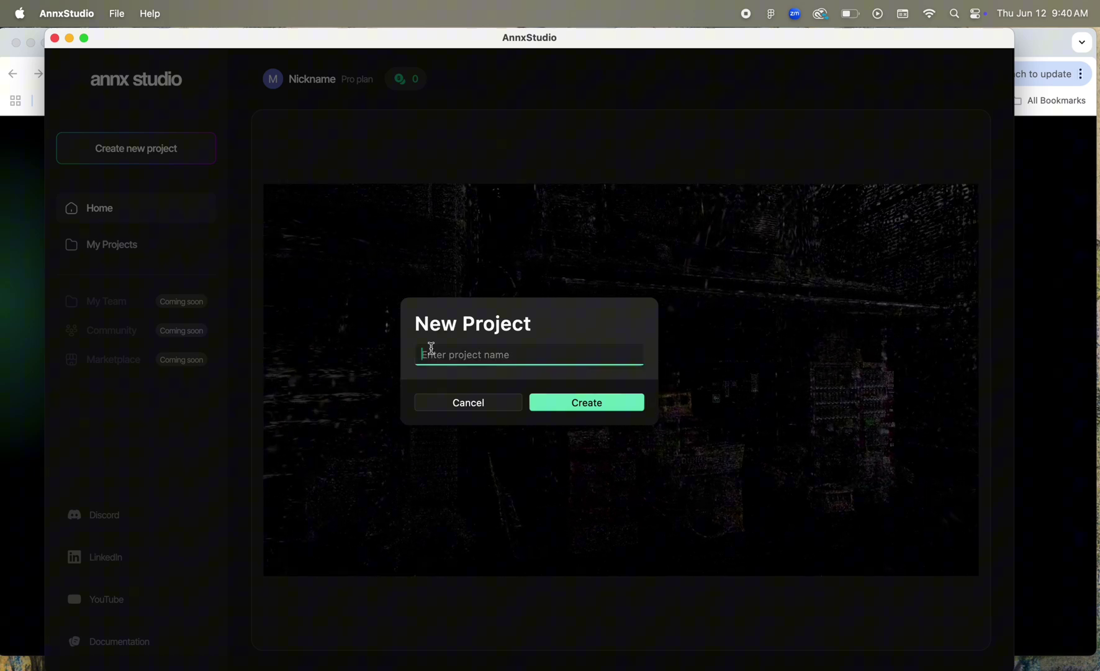
text(CarShow)
click(587, 402)
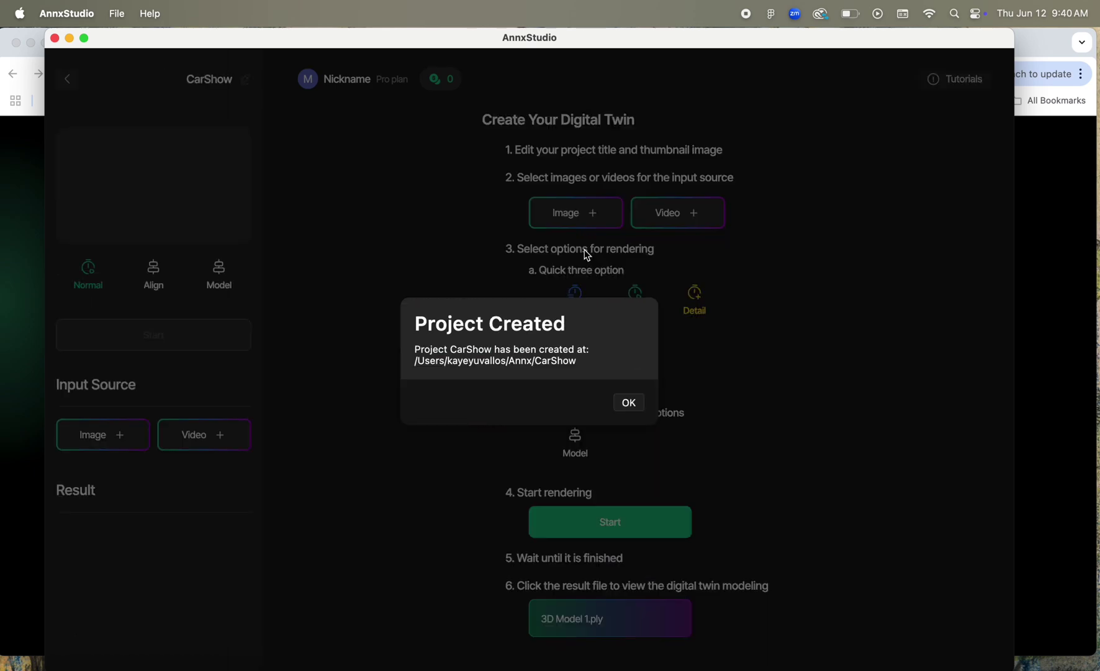
click(629, 403)
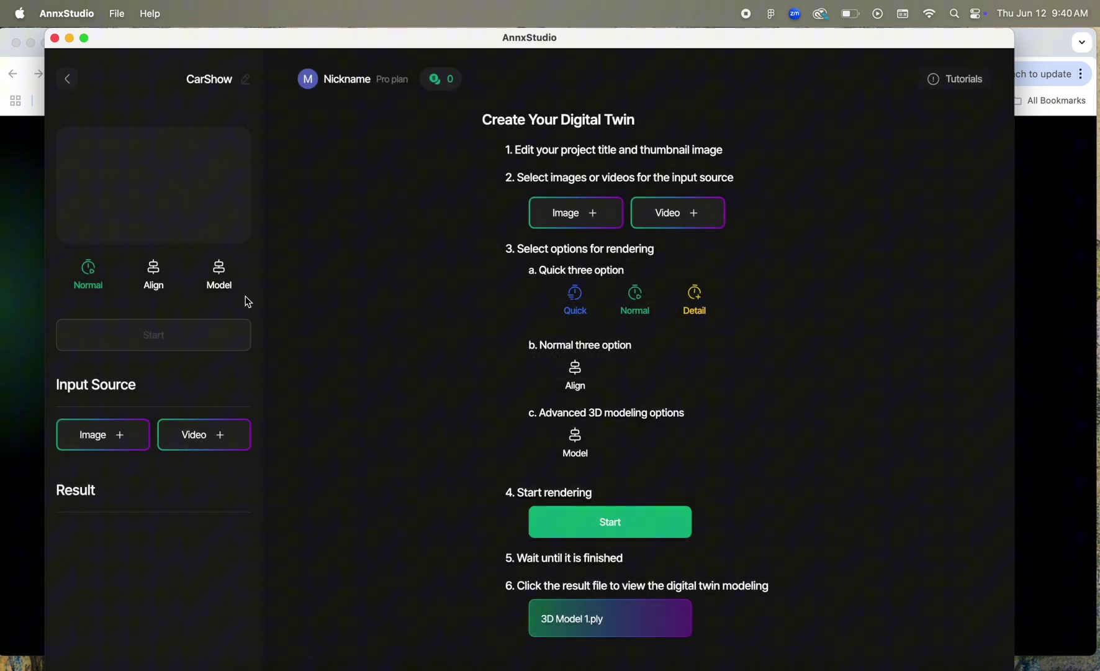
Add IMG_5579.MOV from Downloads as the video input and extract its frames.
click(208, 446)
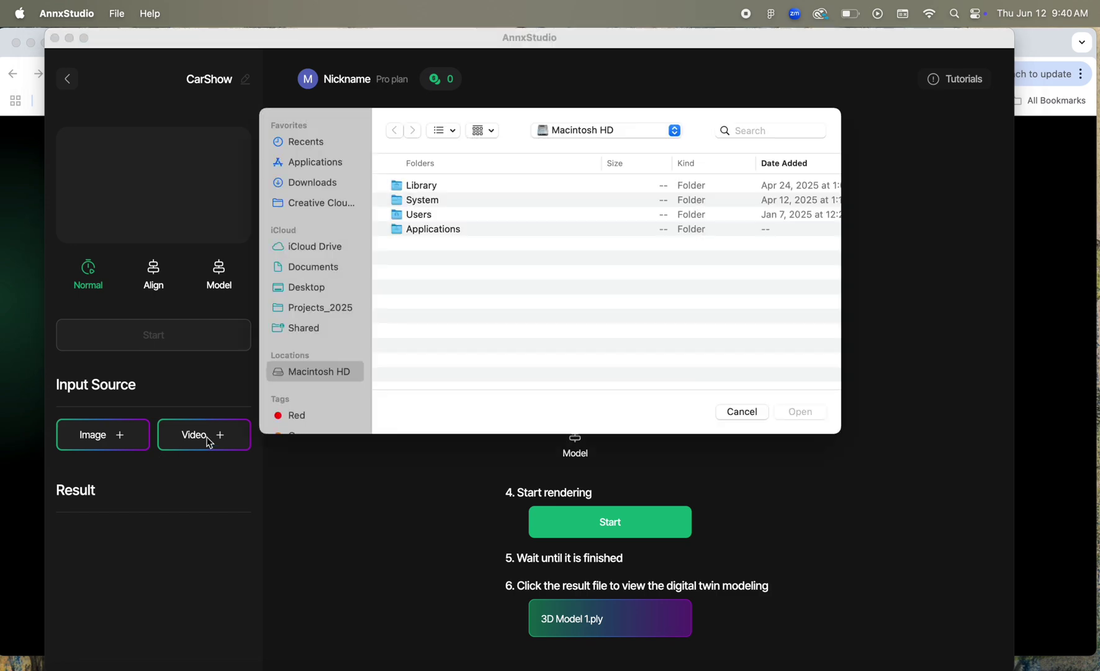
click(312, 179)
double_click(565, 243)
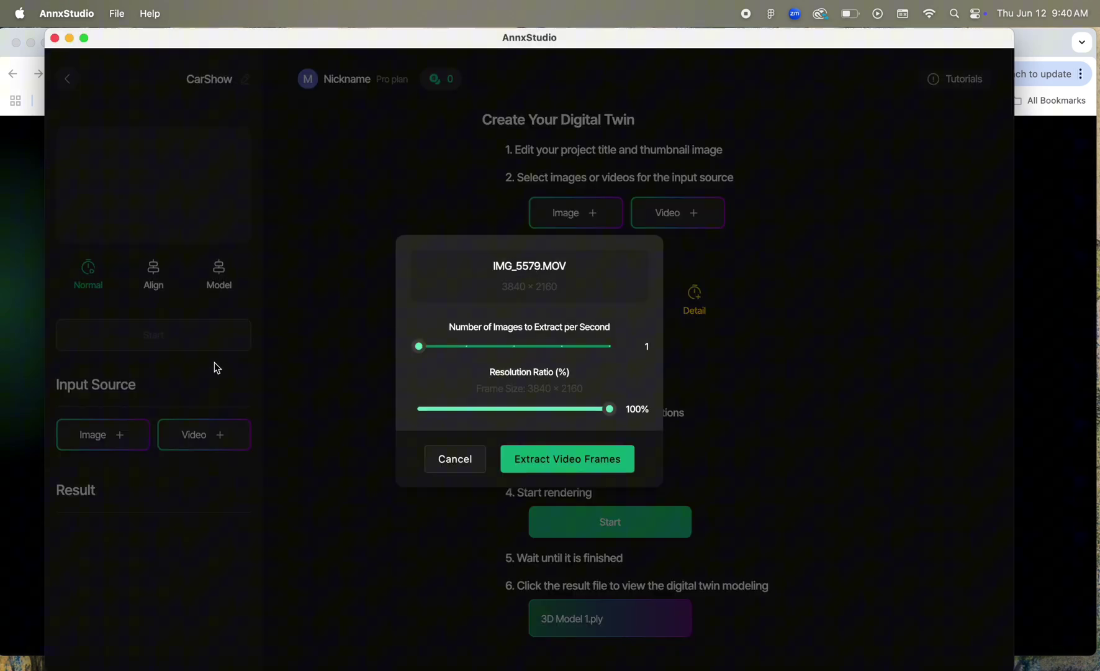
click(520, 459)
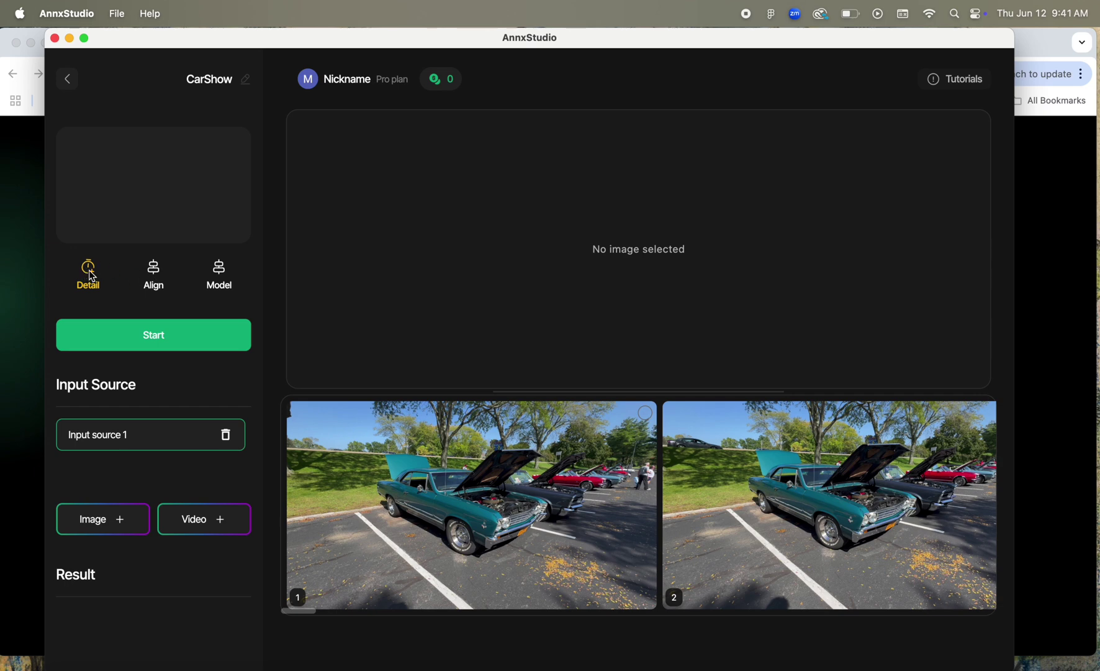
Set rendering quality to Detail and review and apply the alignment settings.
click(89, 273)
click(160, 279)
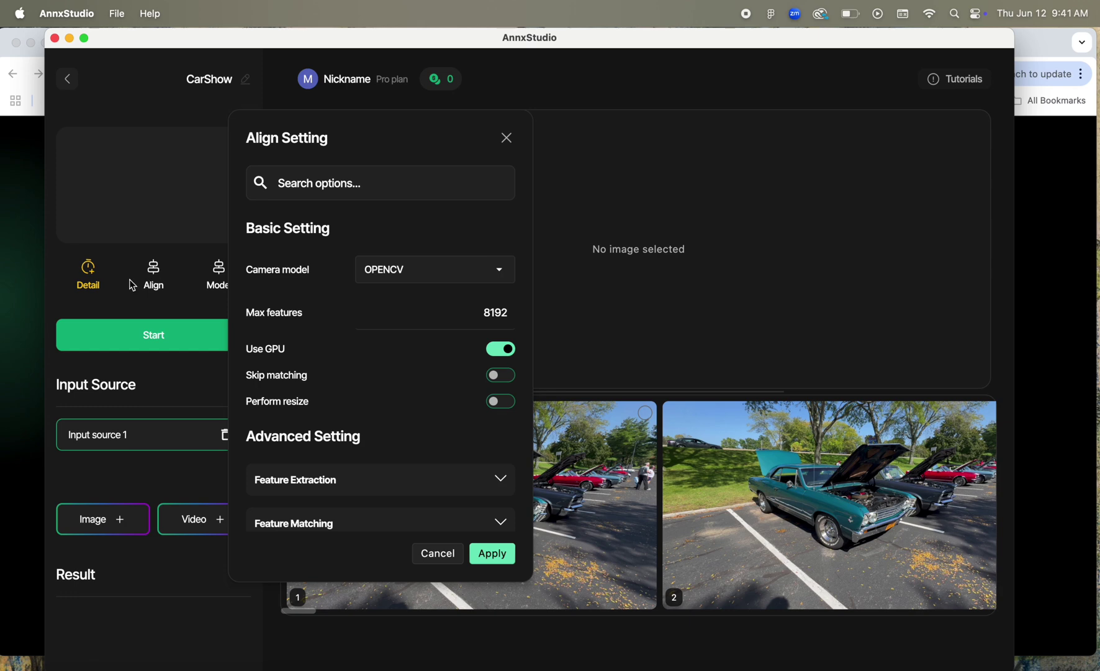
scroll(360, 382, down, 5)
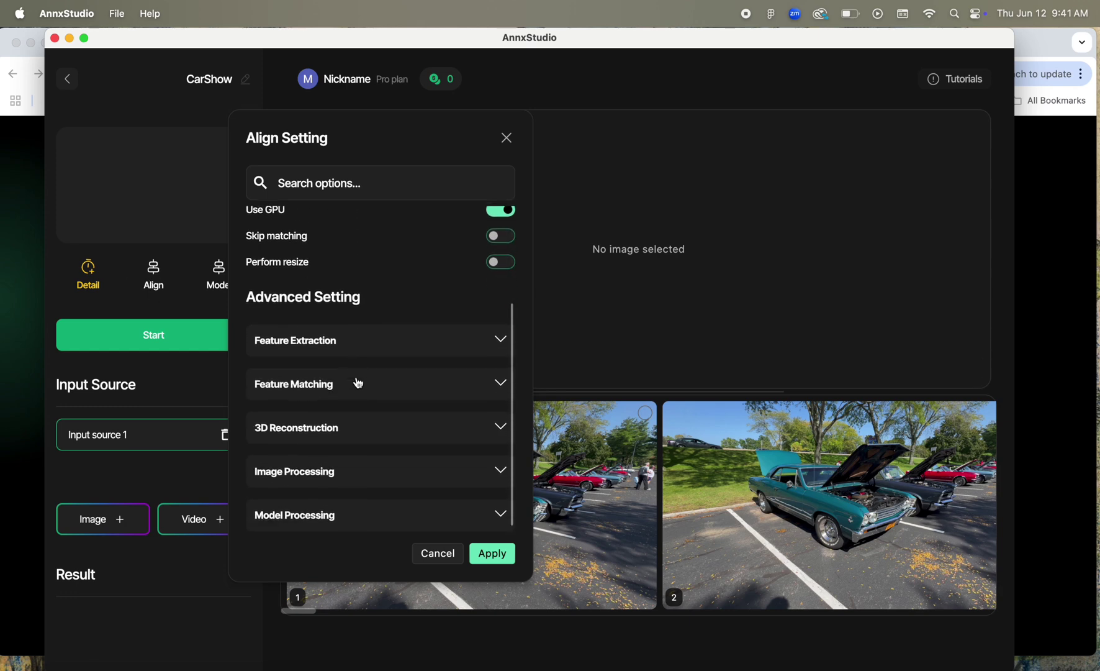
click(492, 554)
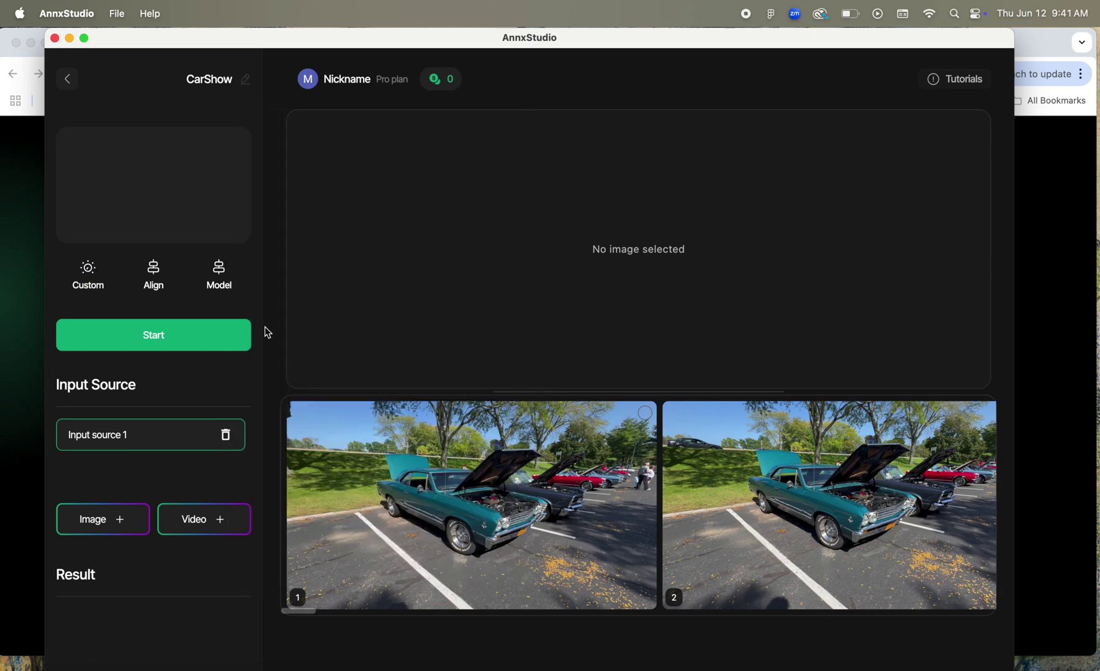
click(93, 272)
click(92, 271)
Review the model training settings without changes and start rendering the digital twin.
click(227, 279)
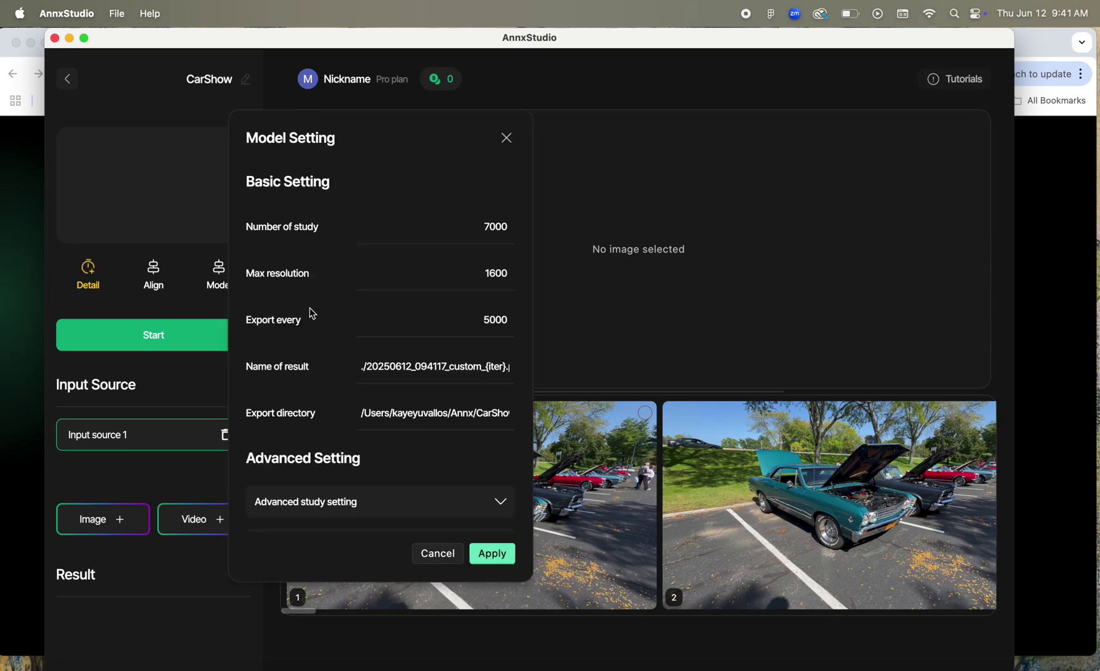
scroll(312, 314, down, 2)
scroll(310, 313, up, 2)
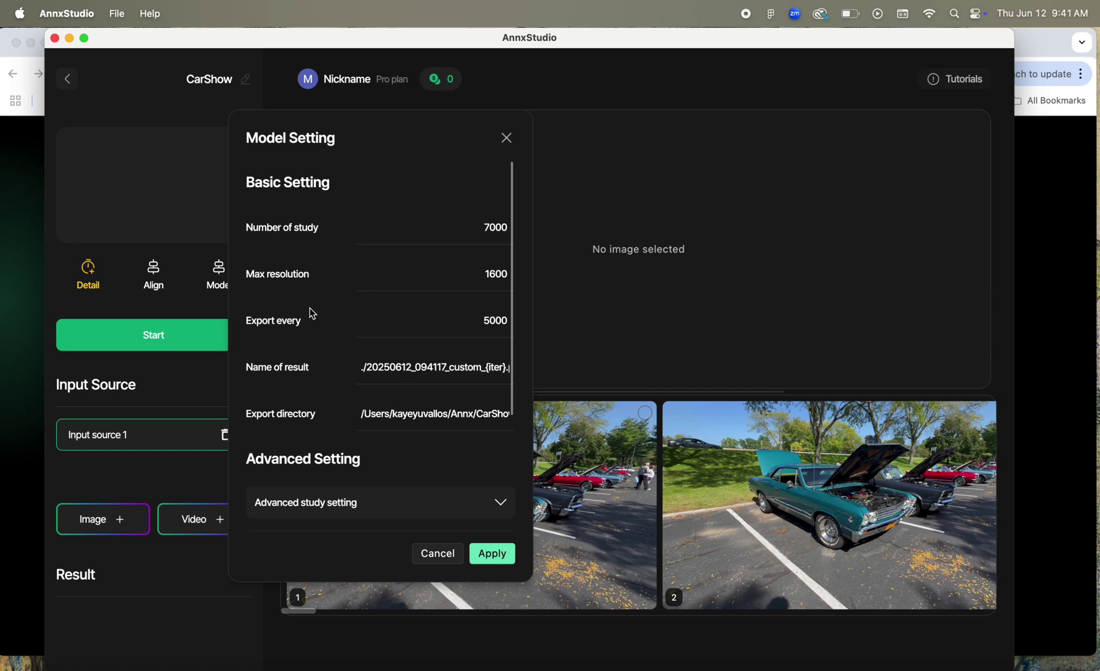
scroll(310, 312, down, 3)
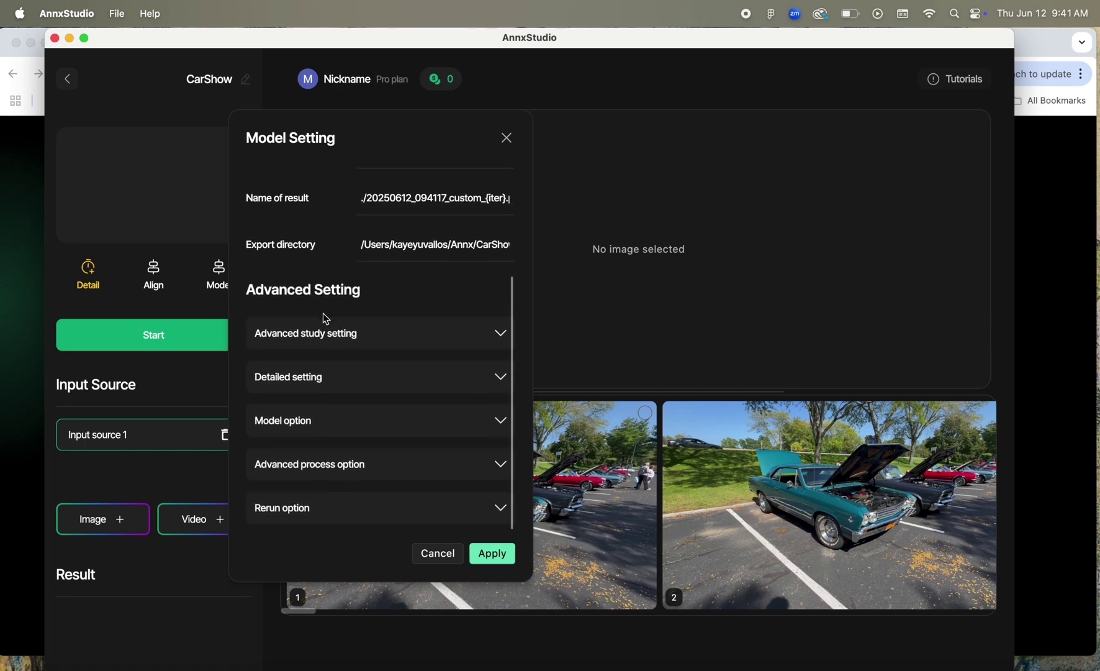
scroll(322, 317, up, 3)
click(507, 139)
click(214, 335)
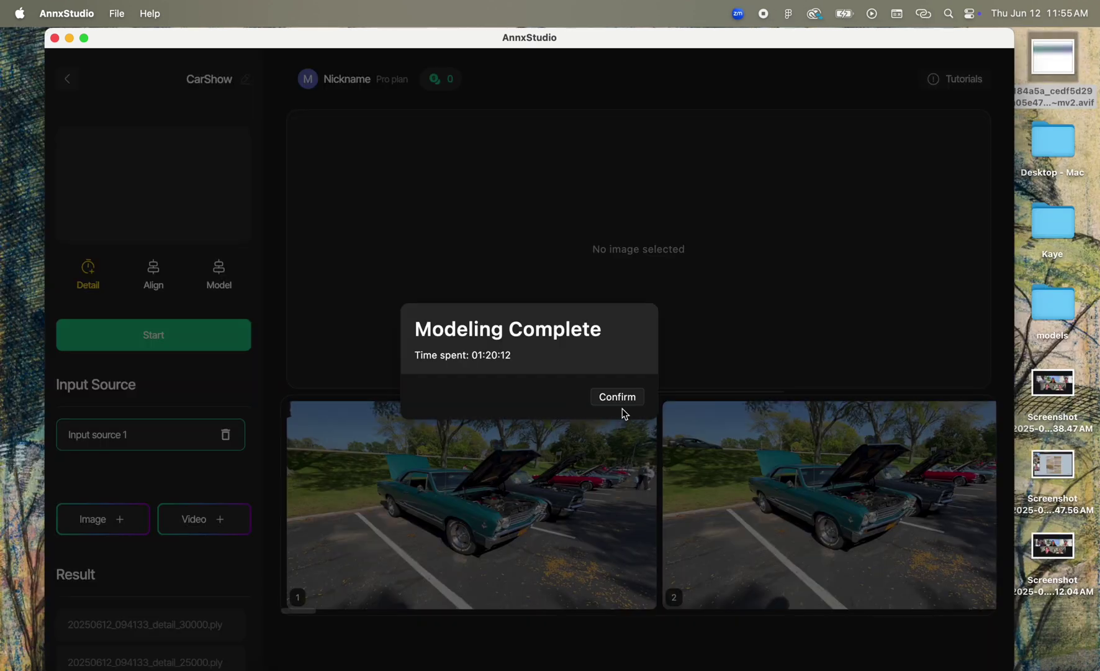
Acknowledge Modeling Complete and open 20250612_094133_detail_30000.ply in the viewer.
click(624, 405)
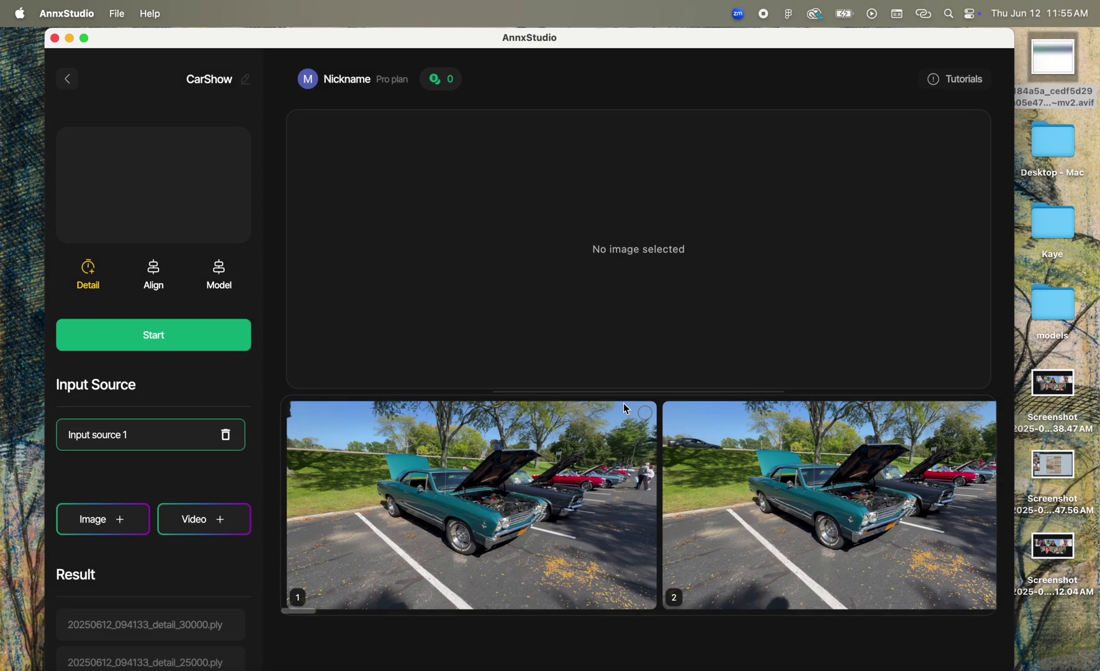
click(170, 623)
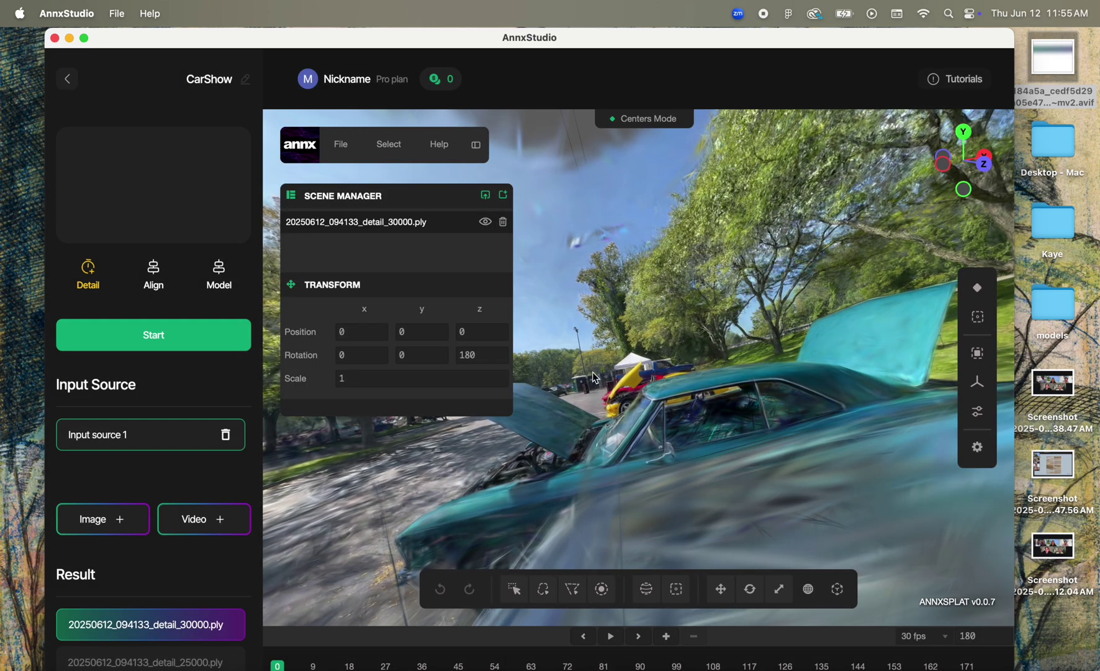
Tilt the car-show splat about its x axis to -4.04 with the Rotate tool.
drag(592, 371, 738, 372)
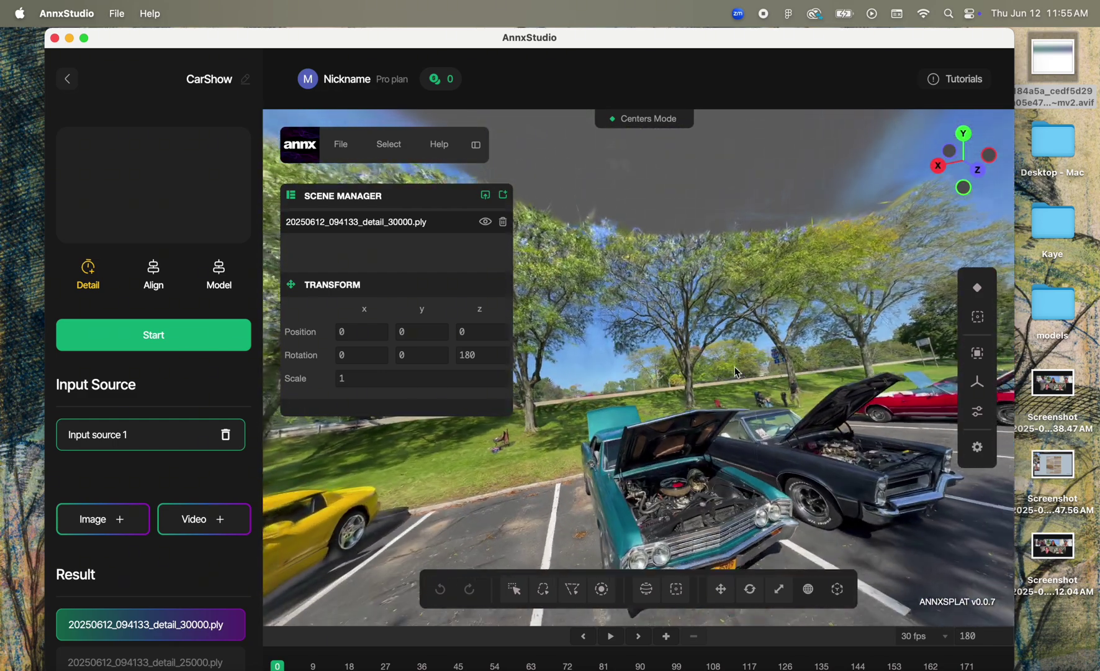
scroll(729, 382, up, 5)
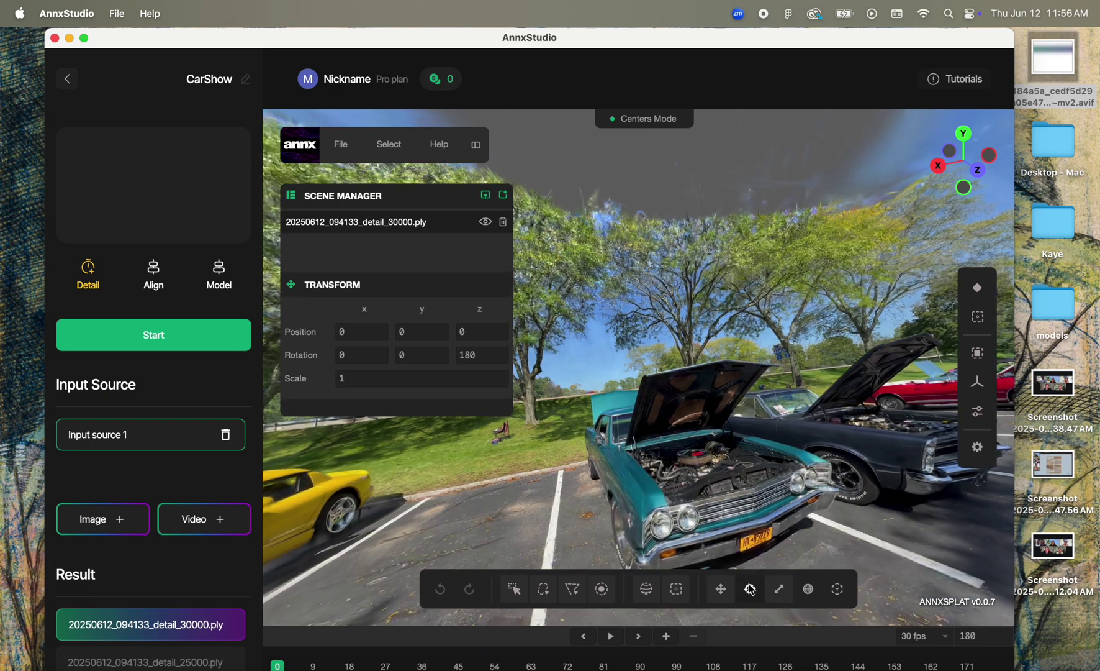
click(751, 589)
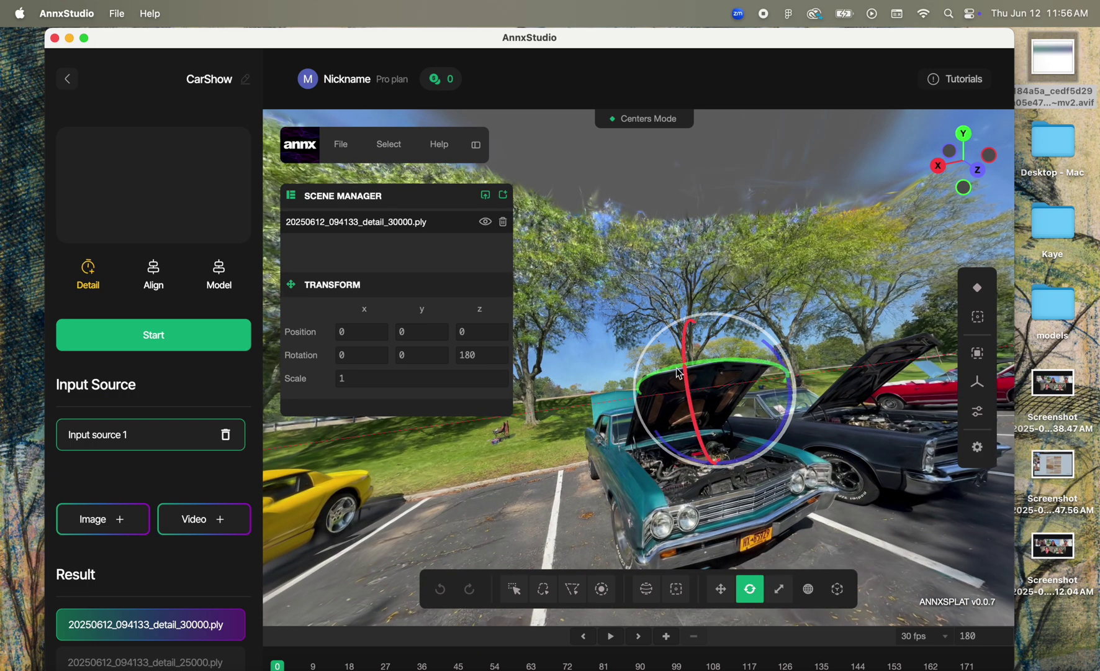
drag(680, 373, 653, 161)
click(749, 588)
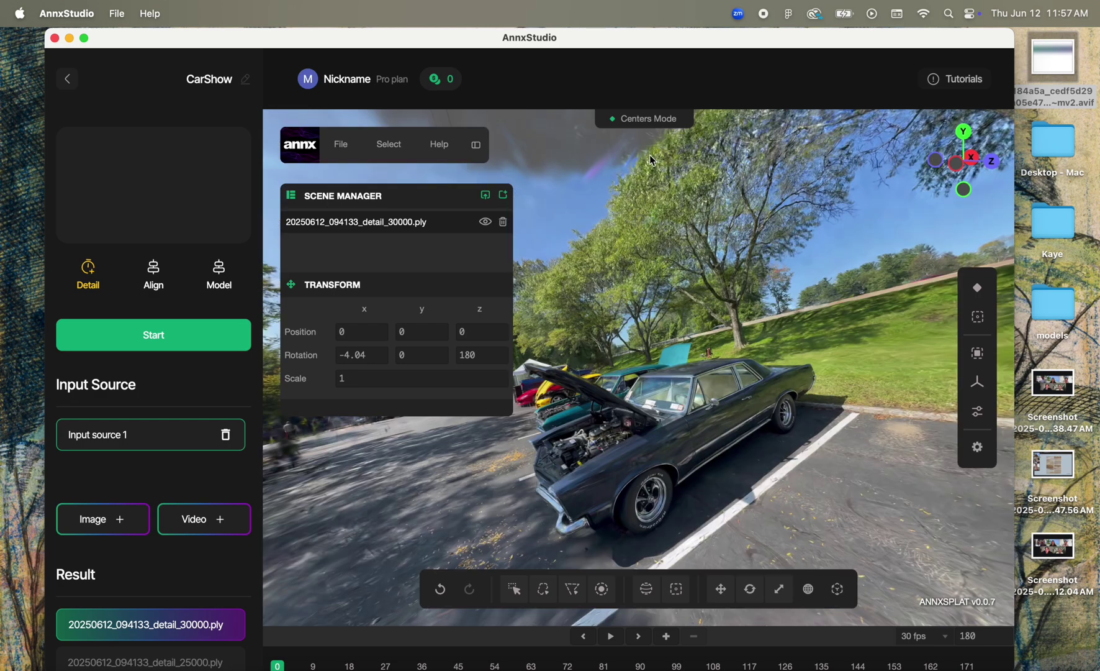
Start a PLY export of the scene and load the detail_30000 PLY into SuperSplat.
click(341, 144)
mouse_move(445, 247)
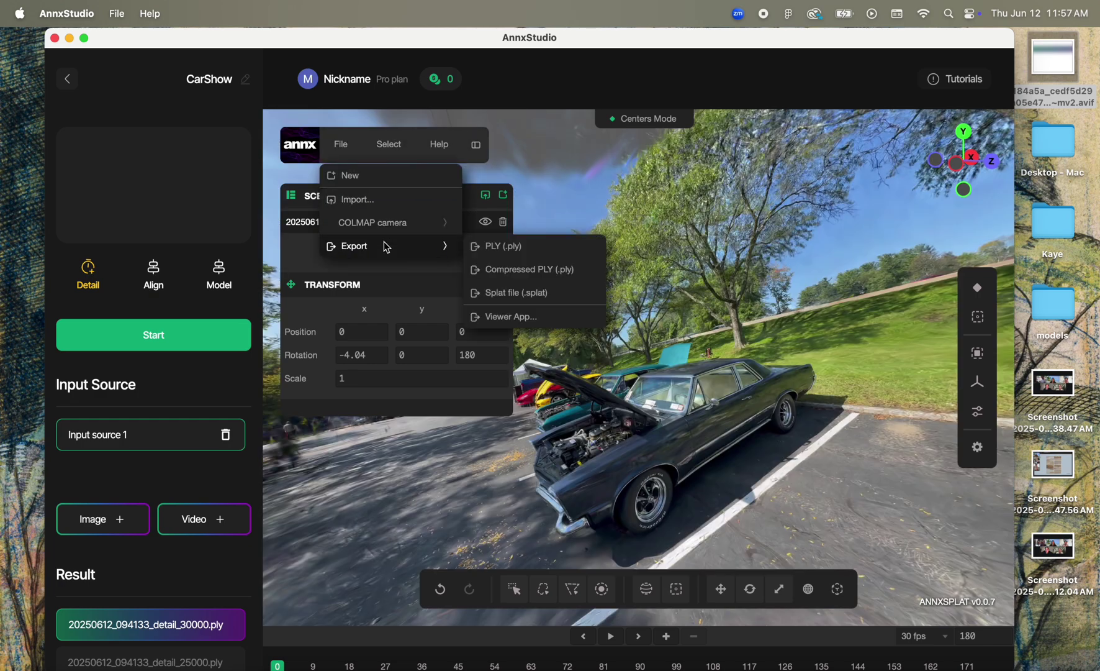
click(515, 251)
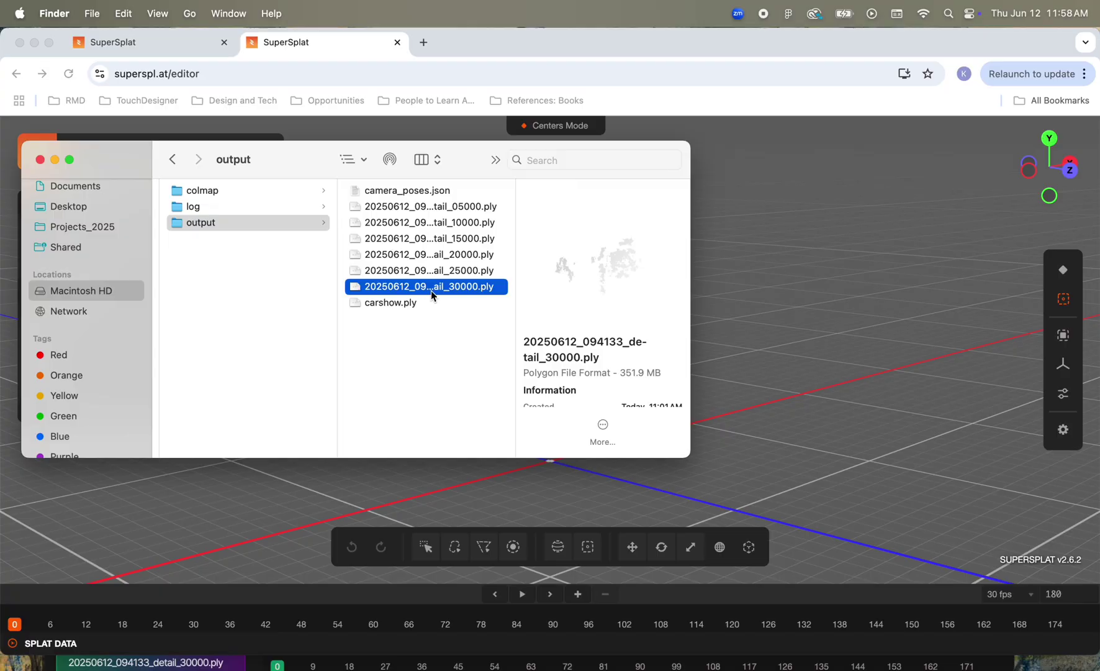
drag(431, 290, 756, 298)
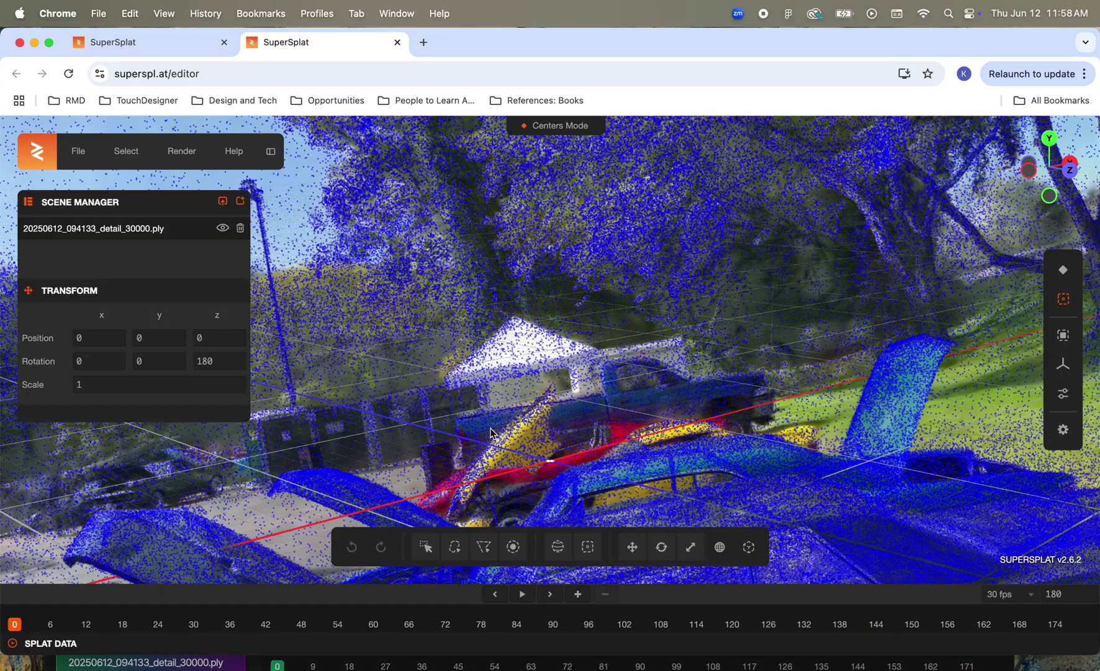
Hide the blue splat-centre points and bring the camera in close over the parked cars.
drag(506, 433, 783, 244)
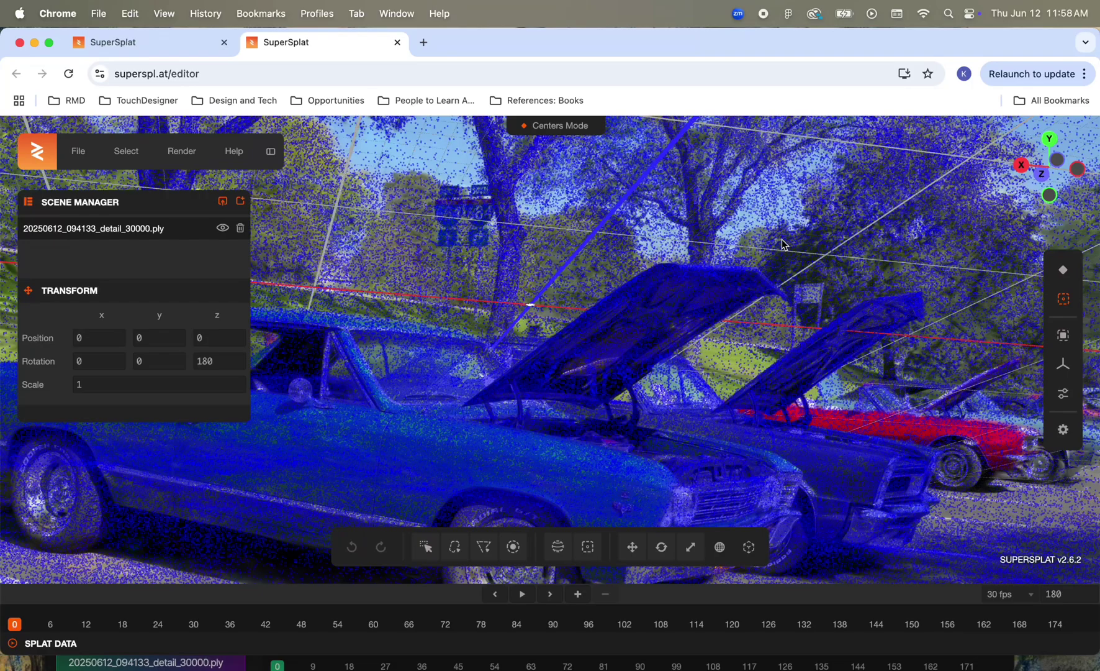
click(1064, 299)
drag(546, 370, 534, 289)
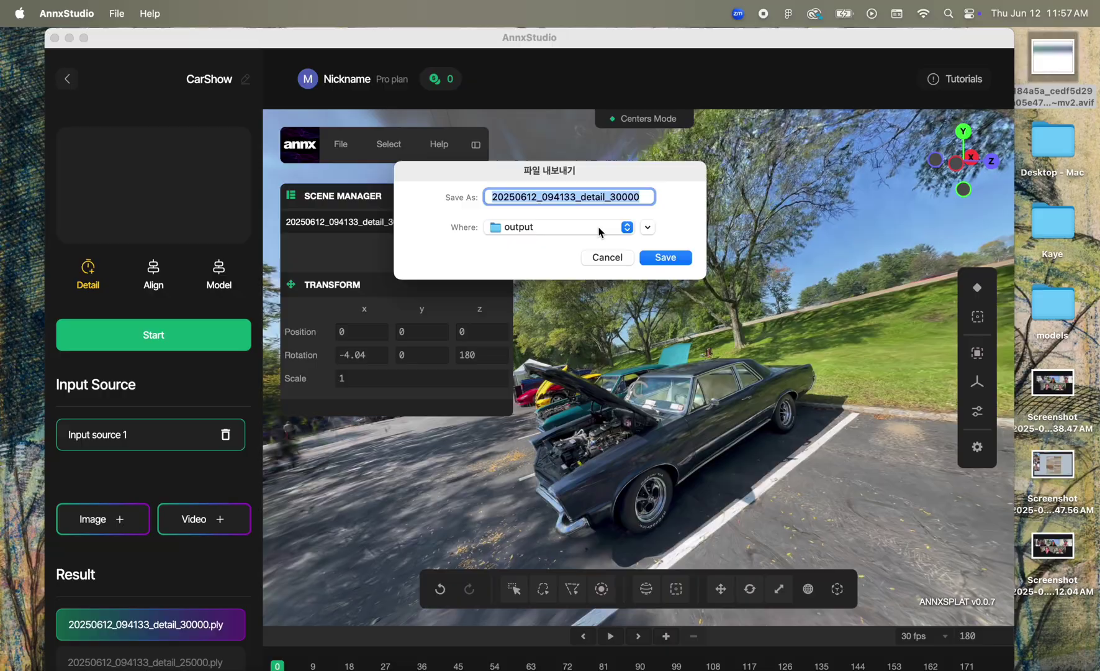
Save the exported PLY to the output folder under a new name beginning 'ca'.
text(carshow)
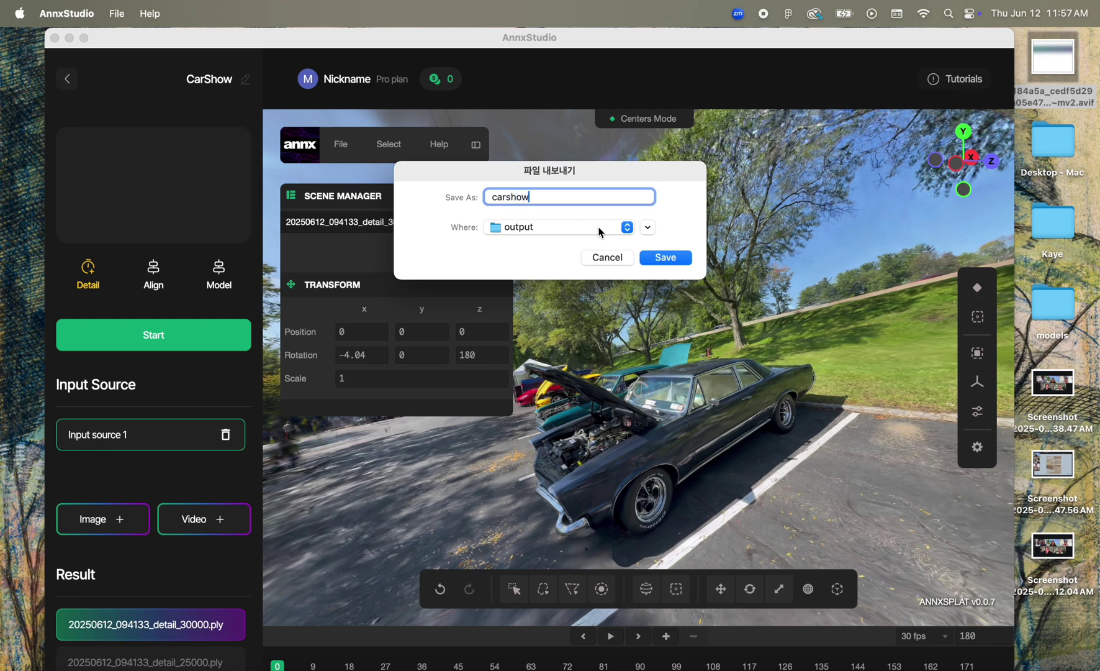
key(Return)
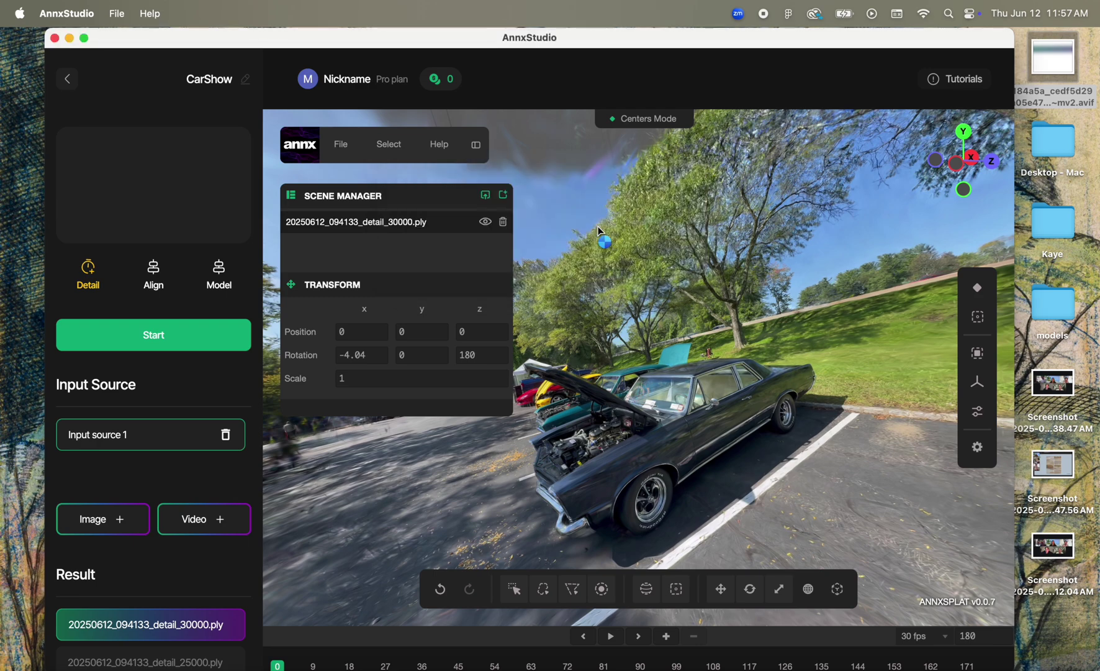